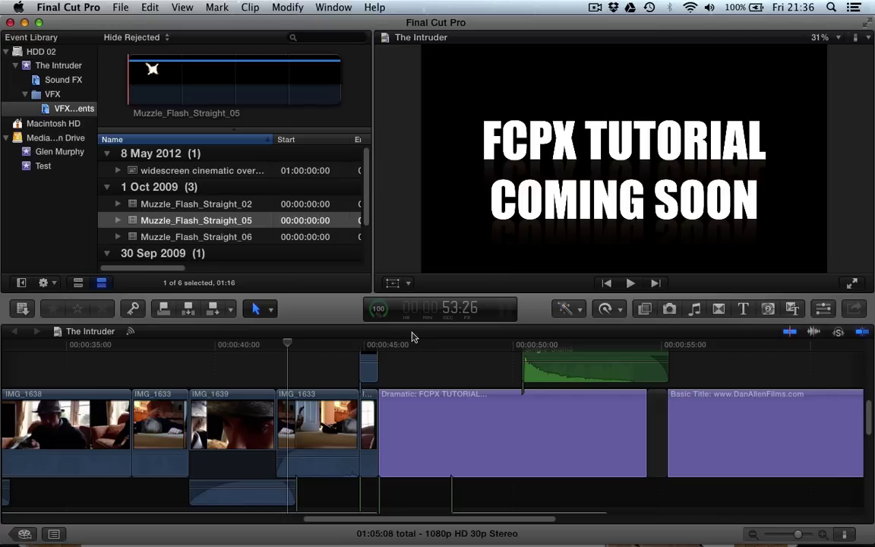
Step through the frames around the gunshot's muzzle flash and zoom the timeline in.
click(361, 346)
key(Right)
key(Right)
key(Right)
key(Right)
key(Right)
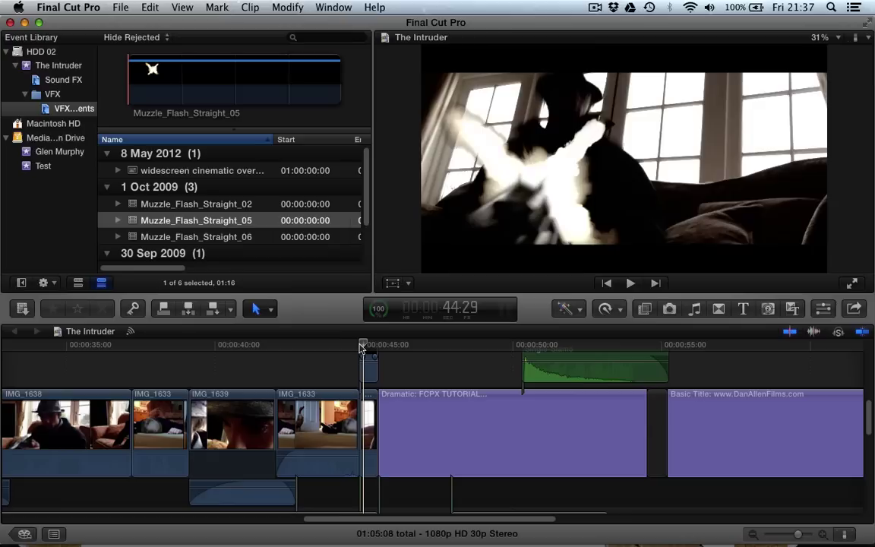
key(Left)
key(Left)
key(Left)
key(Left)
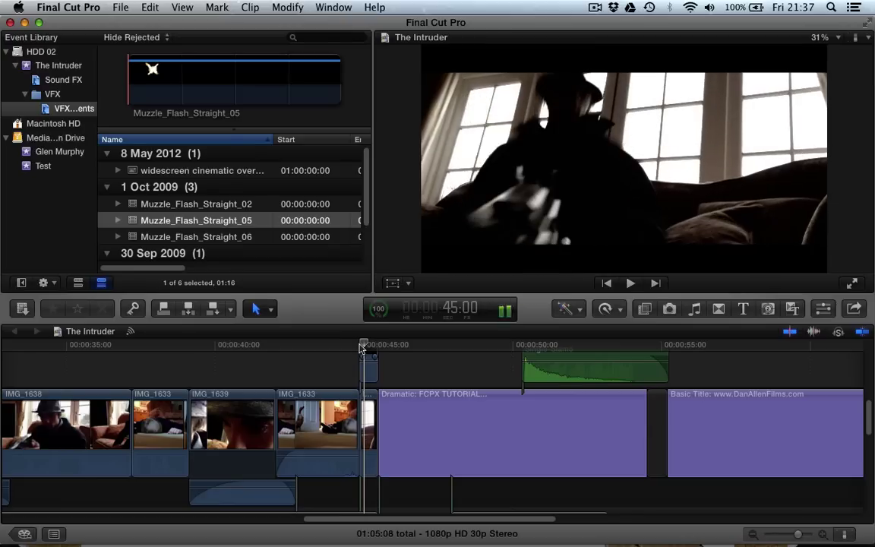
key(Left)
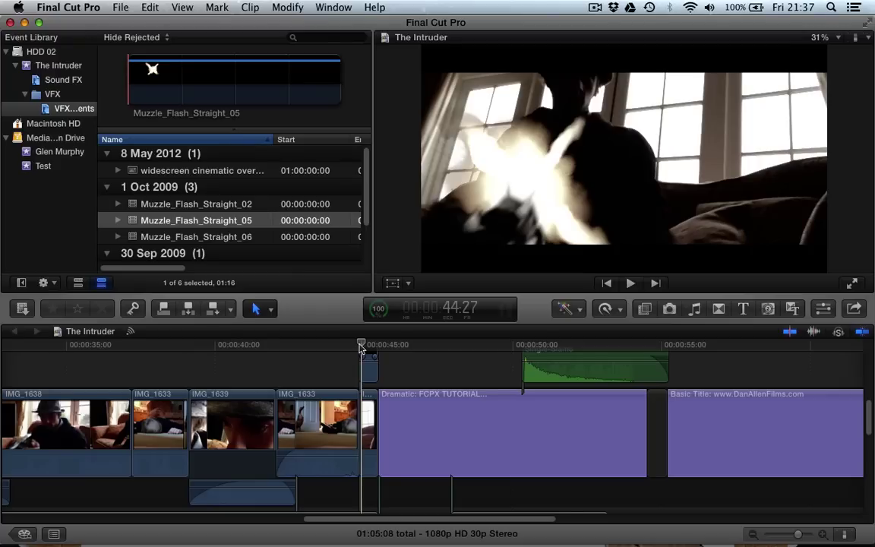
key(space)
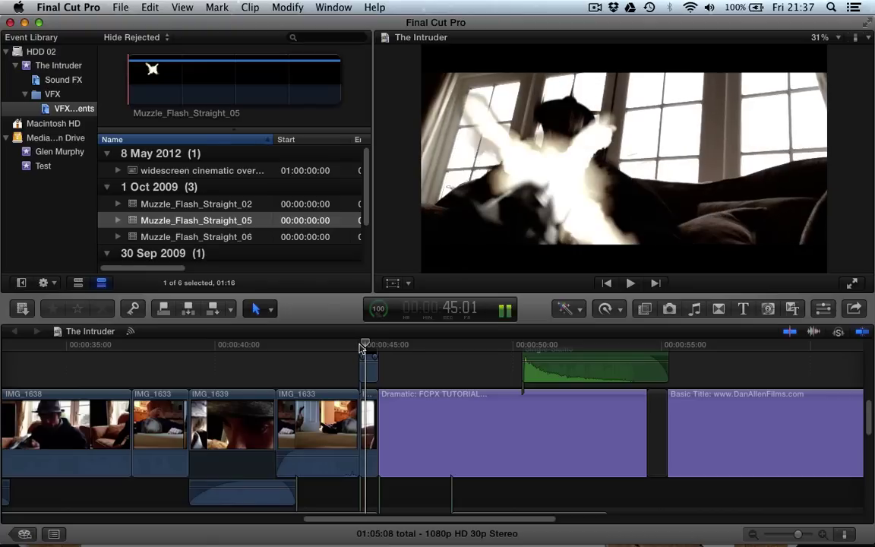
drag(362, 348, 362, 347)
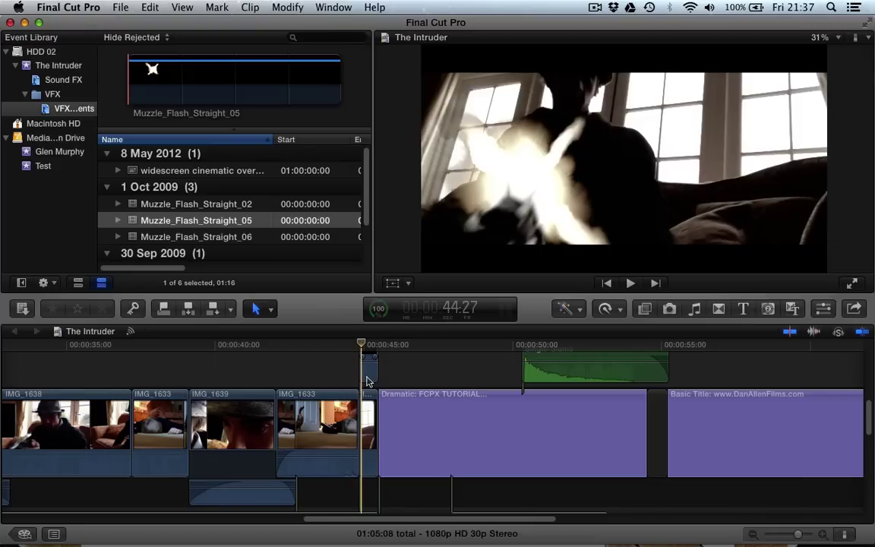
key(super+equal)
Delete the old Muzzle_Flash_Straight_05 clip connected above the short gun shot.
click(363, 410)
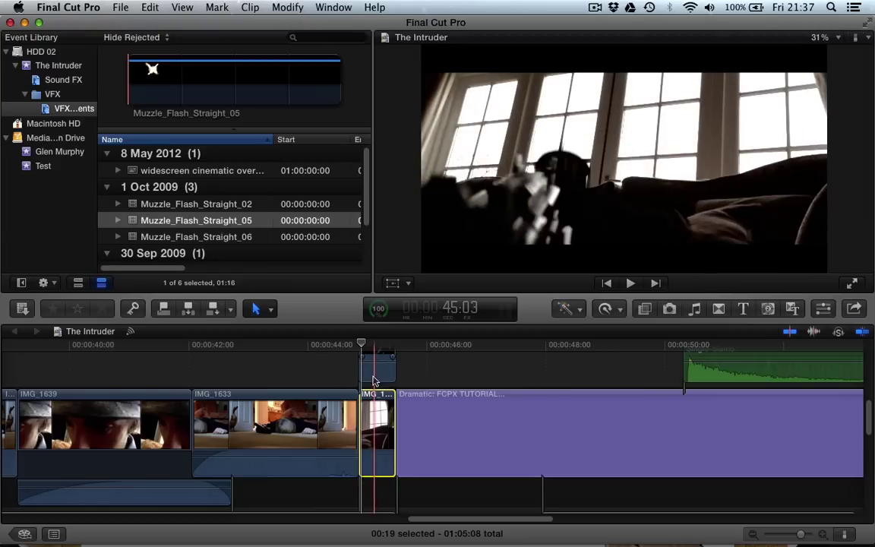
click(373, 380)
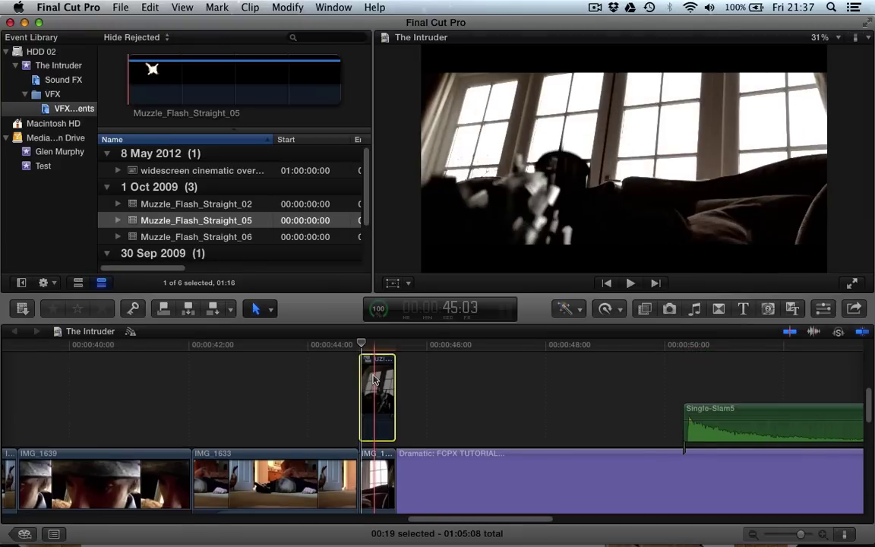
key(Delete)
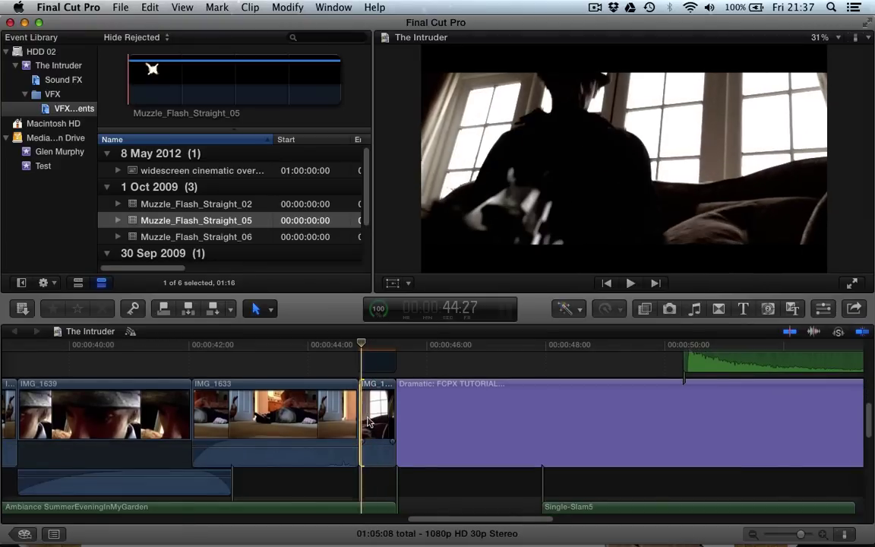
Replay the short gun shot back and forth to confirm it has no flash.
click(370, 414)
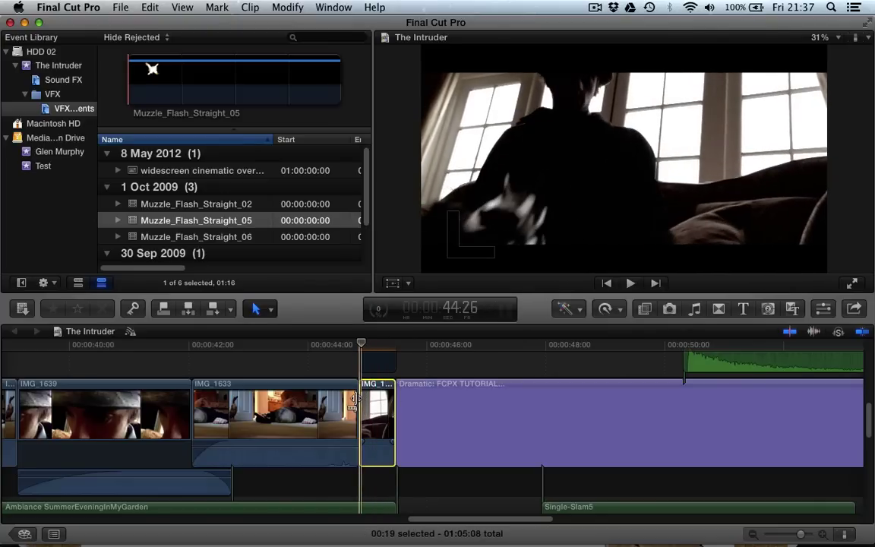
key(space)
key(j)
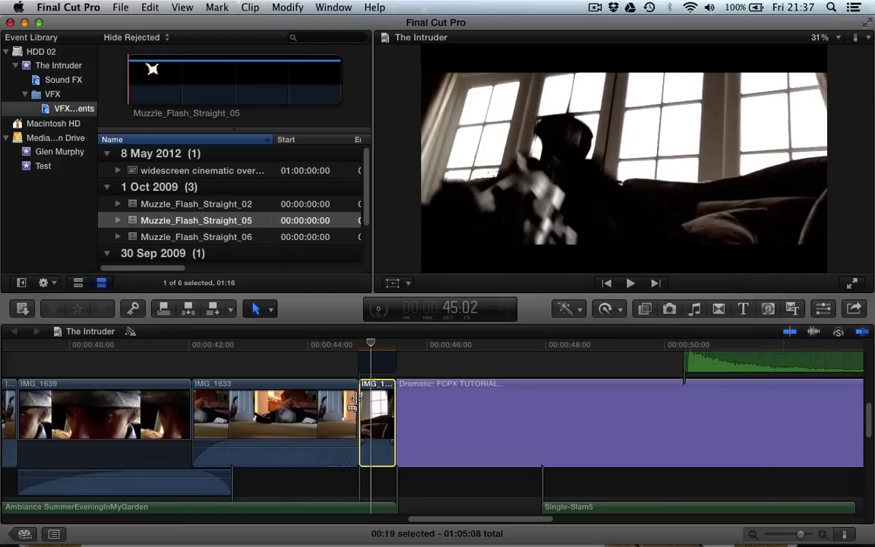
key(space)
key(space)
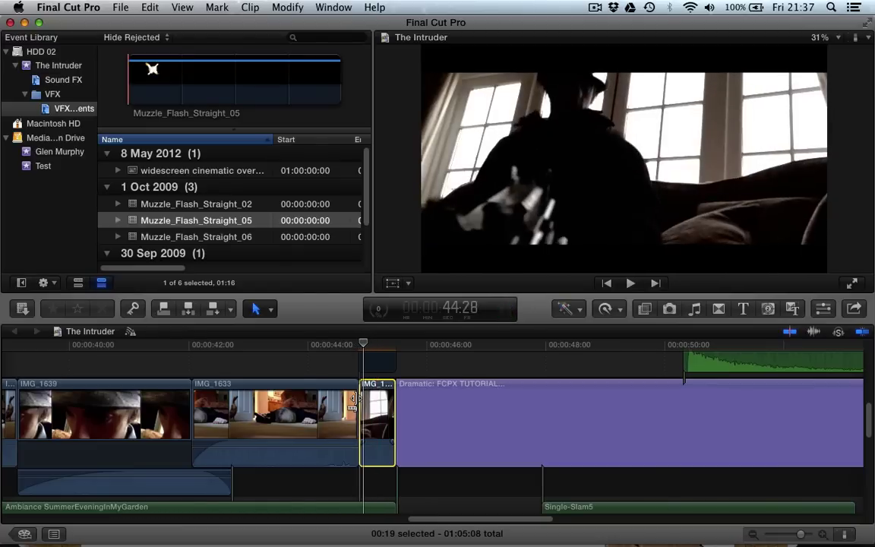
key(space)
key(j)
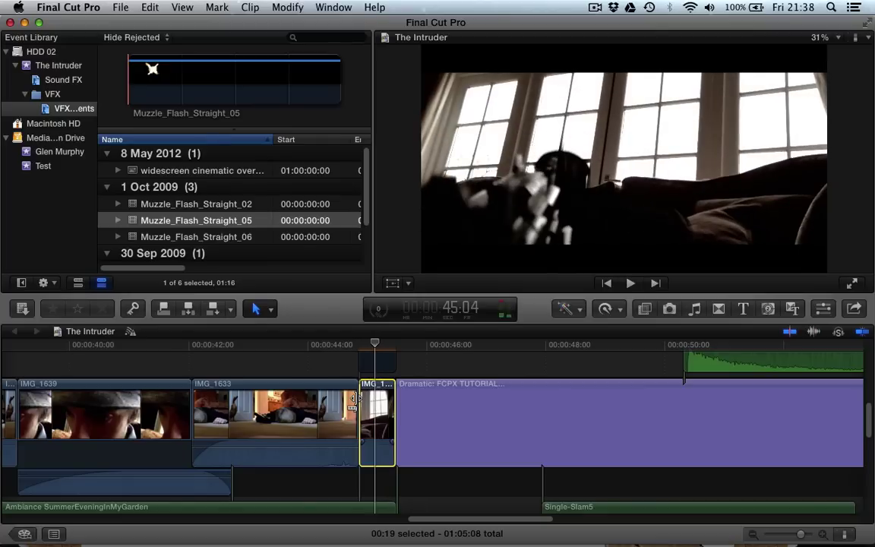
key(space)
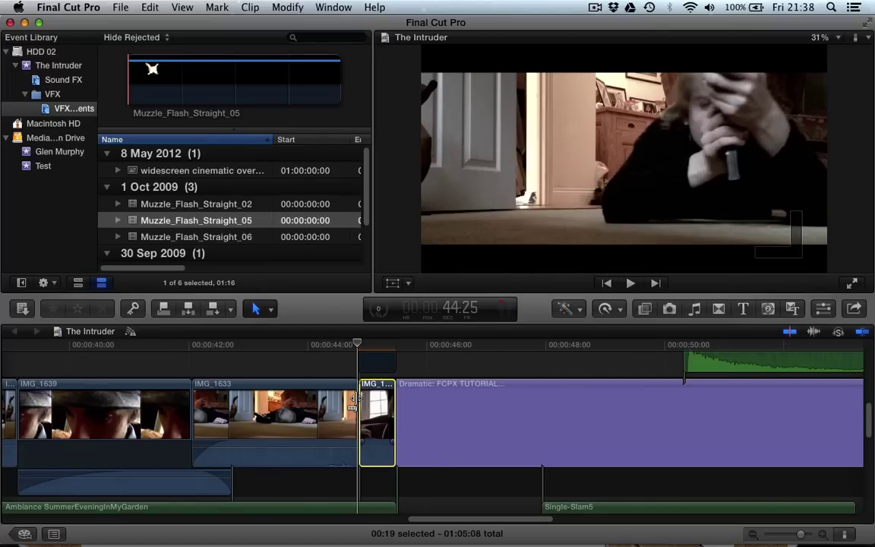
key(space)
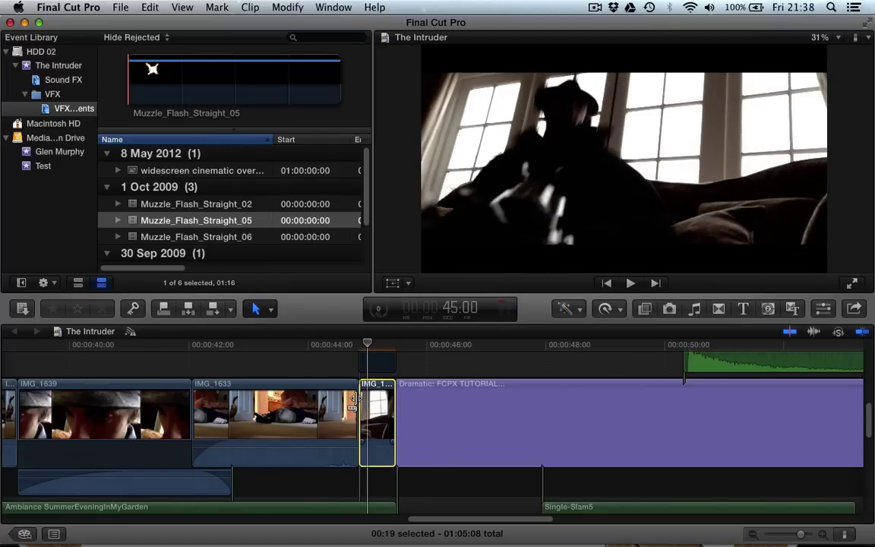
Turn the gun shot into a compound clip named 'Uzi muzzle flash' and open it.
right_click(372, 413)
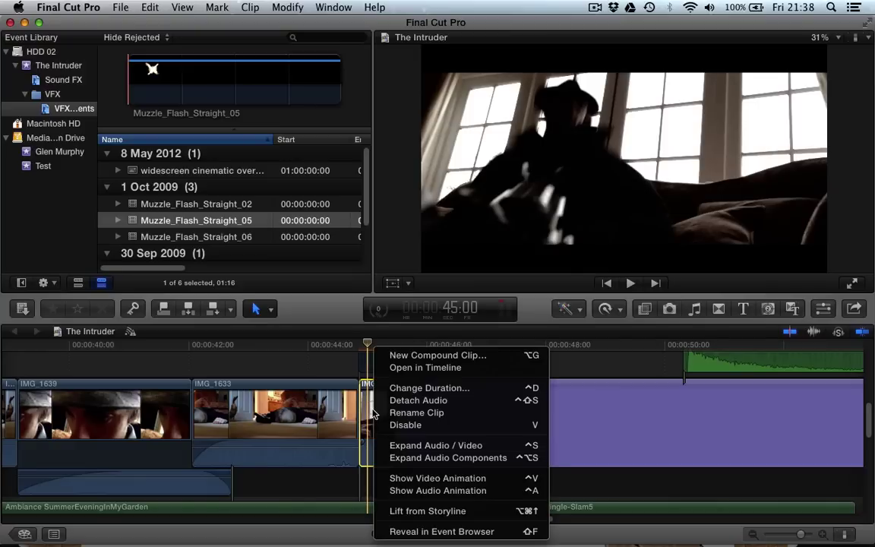
click(365, 354)
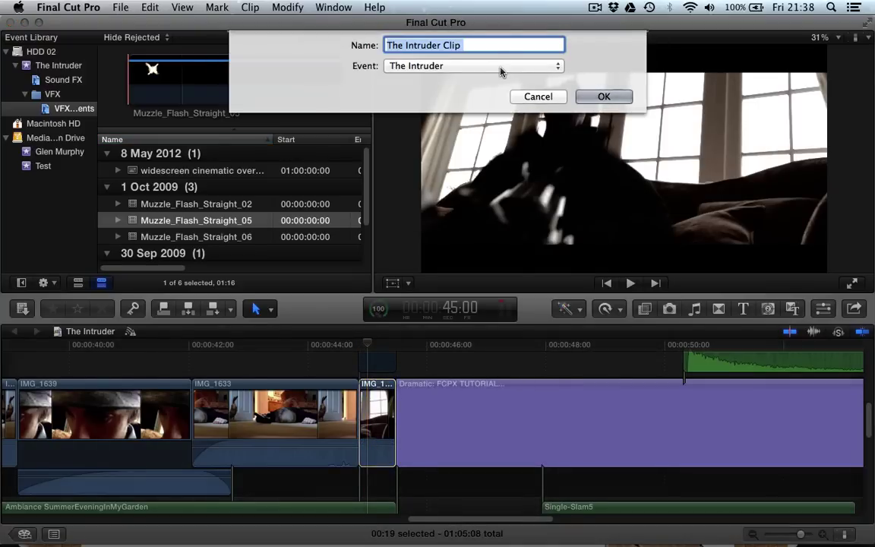
text(Uzi m)
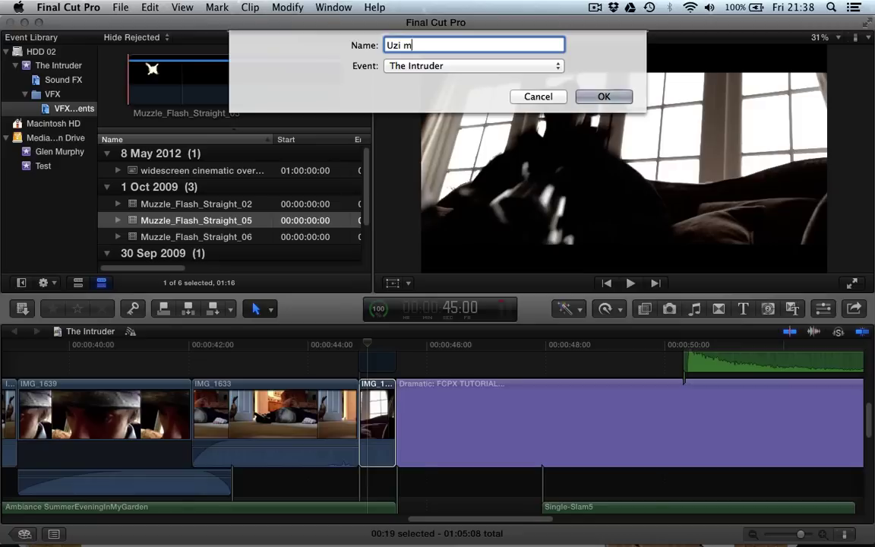
text(uzzle flash)
key(Return)
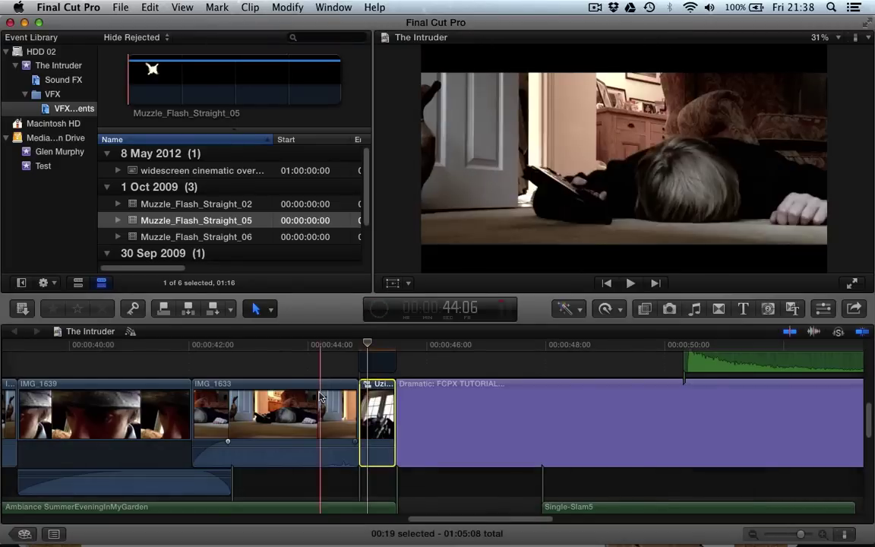
double_click(378, 403)
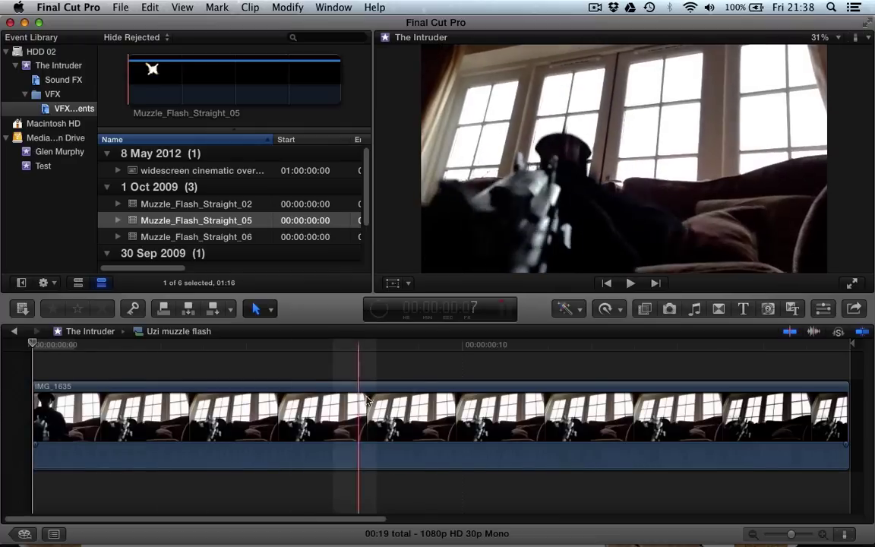
Set the timeline clip appearance to name-only bars and move to the firing frame.
click(844, 536)
click(846, 443)
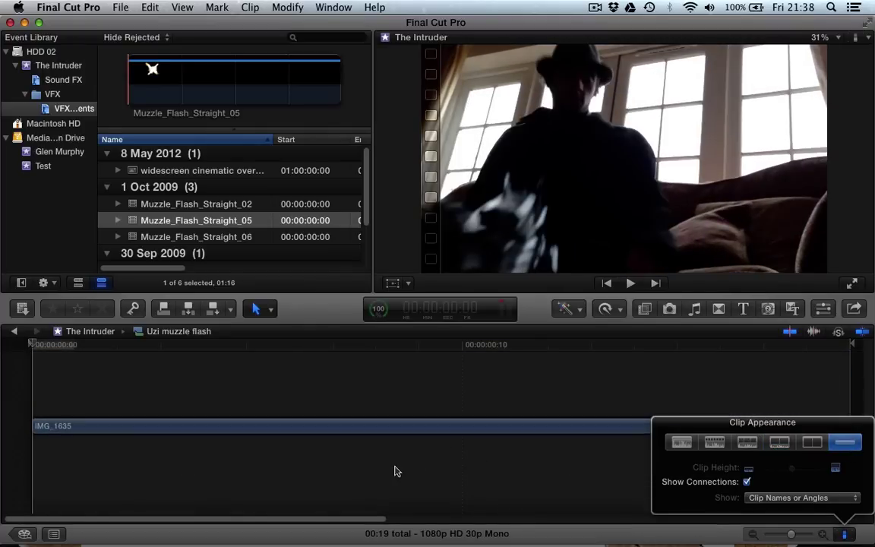
click(219, 352)
click(211, 352)
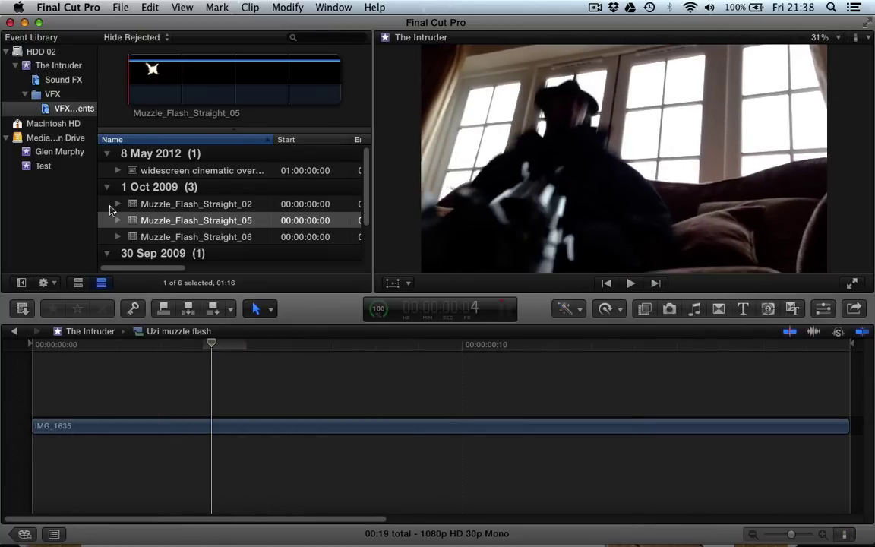
Connect Muzzle_Flash_Straight_05 above IMG_1635 and trim its start to begin one frame in.
drag(133, 221, 56, 398)
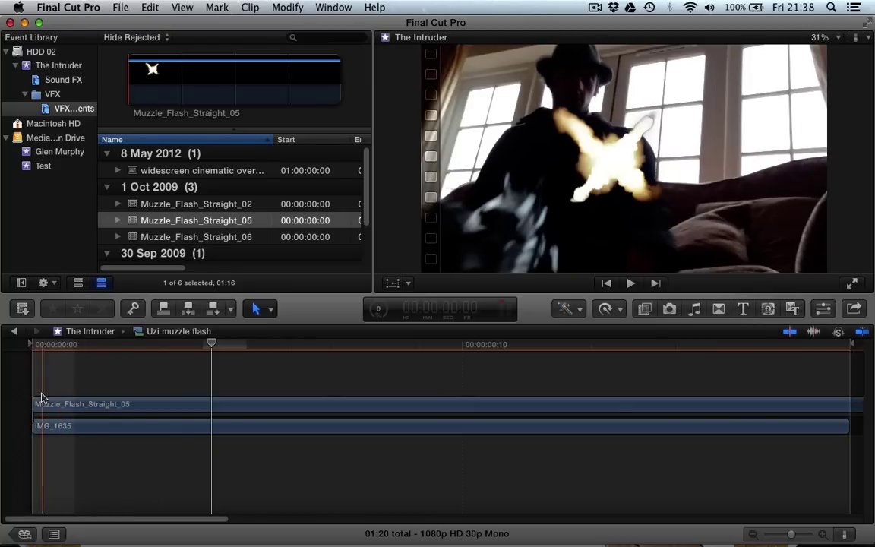
drag(32, 403, 76, 403)
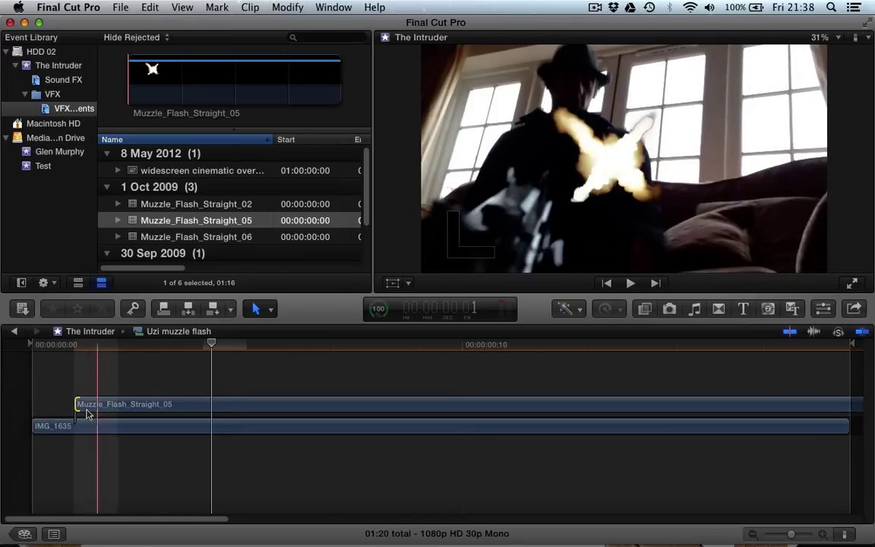
drag(85, 408, 34, 404)
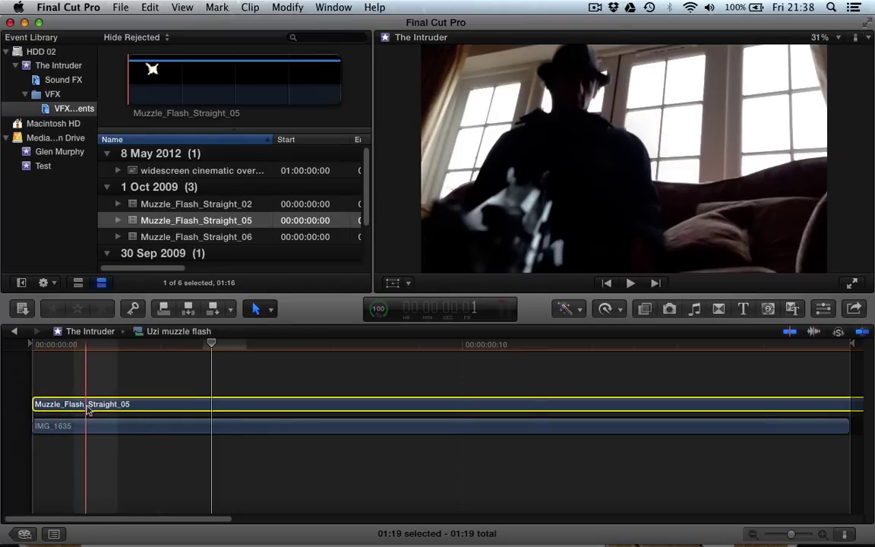
drag(33, 404, 68, 405)
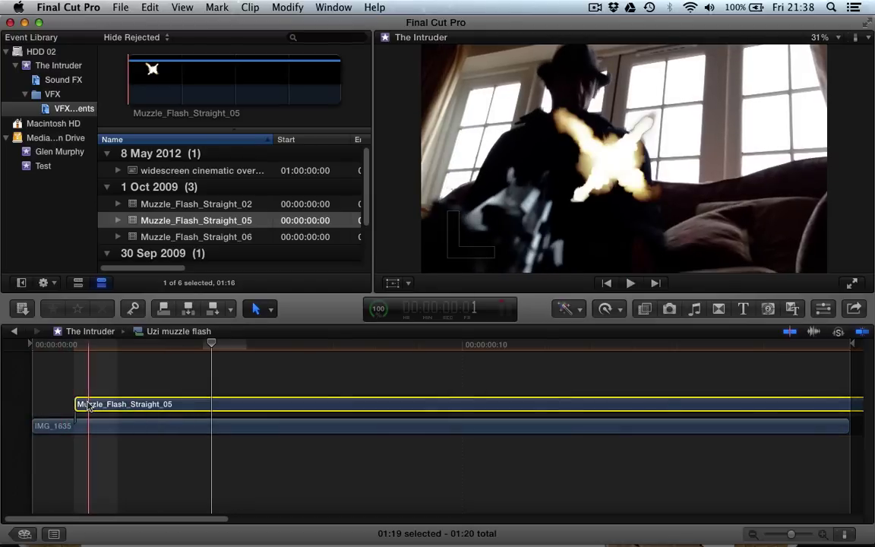
click(76, 345)
Scale Muzzle_Flash_Straight_05 to about 154% and position it over the gun in the viewer.
key(super+shift+a)
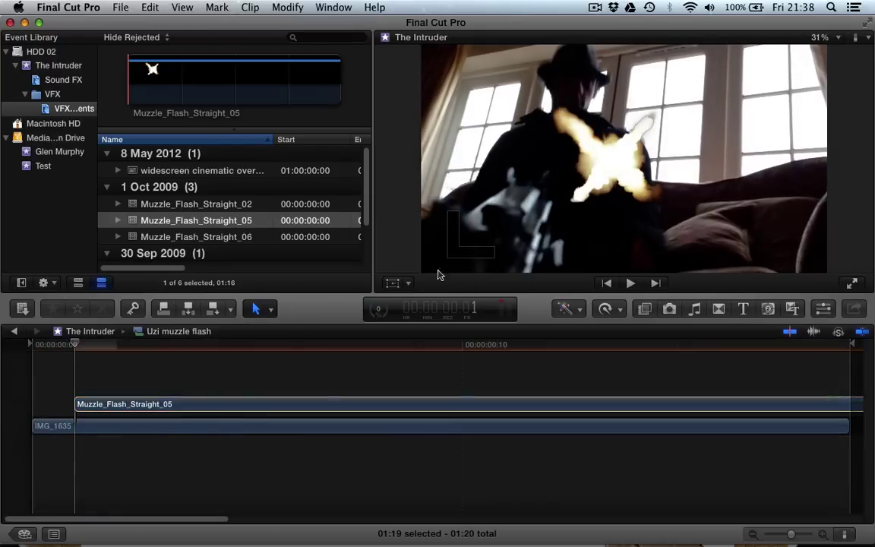
click(394, 283)
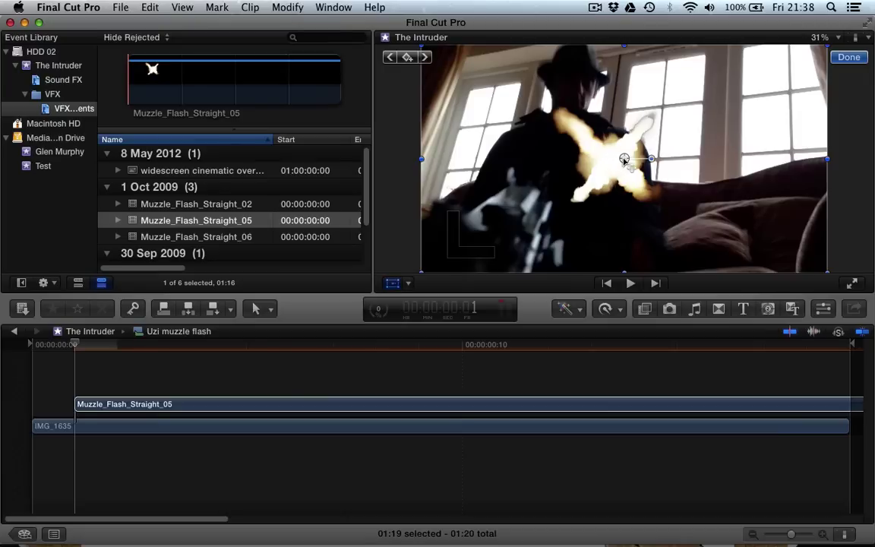
drag(600, 161, 502, 195)
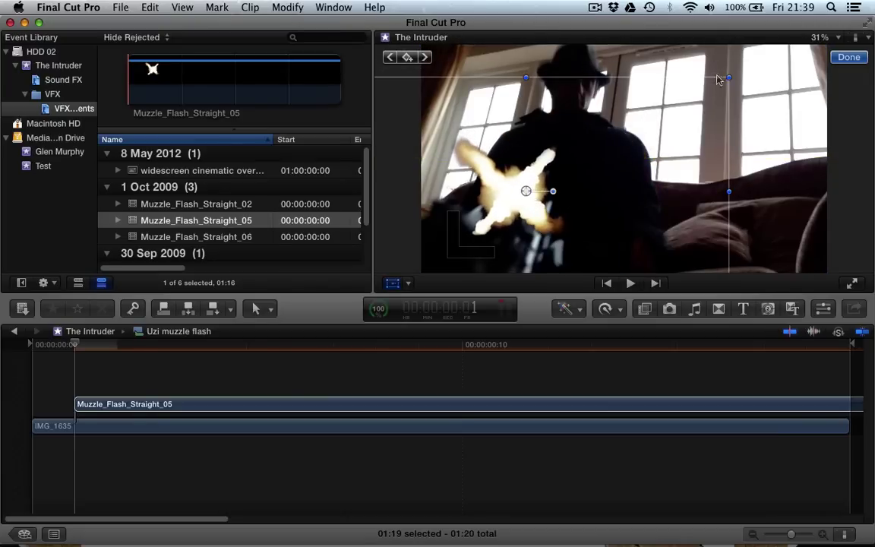
drag(729, 78, 799, 46)
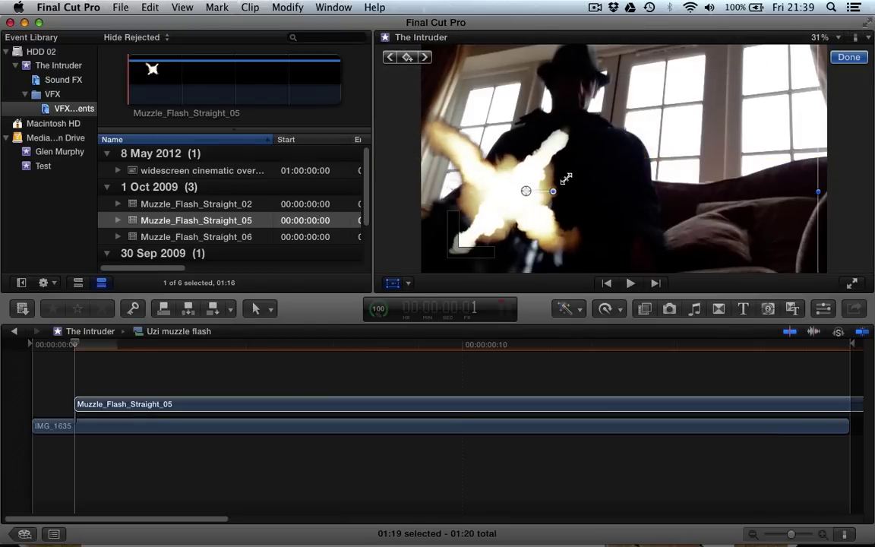
drag(509, 198, 532, 196)
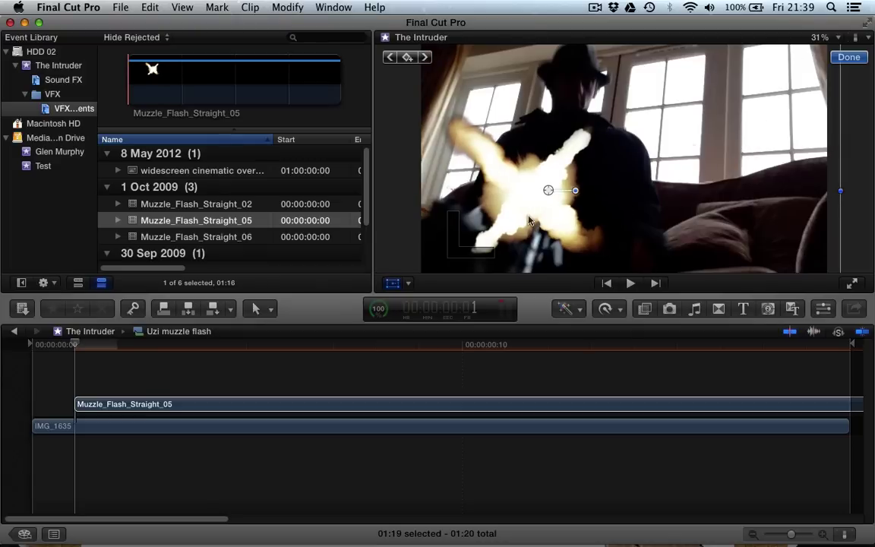
key(super+minus)
key(super+minus)
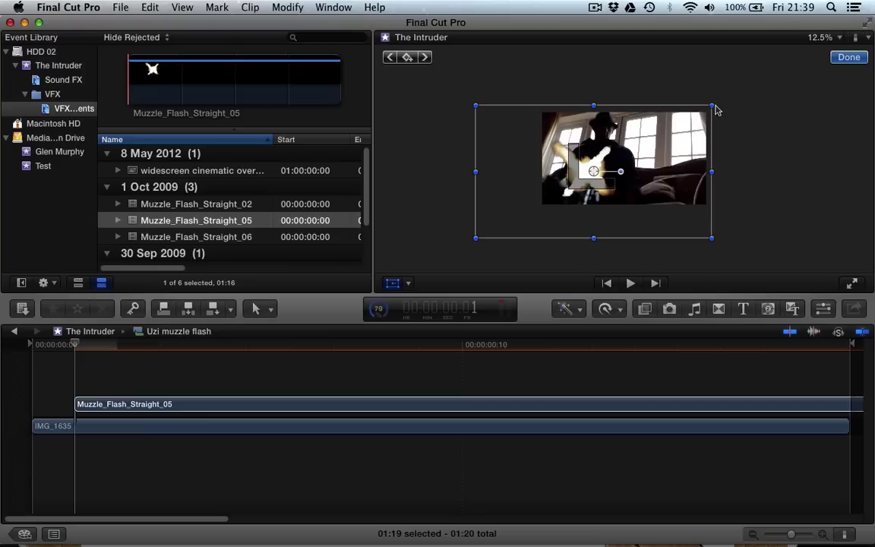
drag(712, 106, 723, 98)
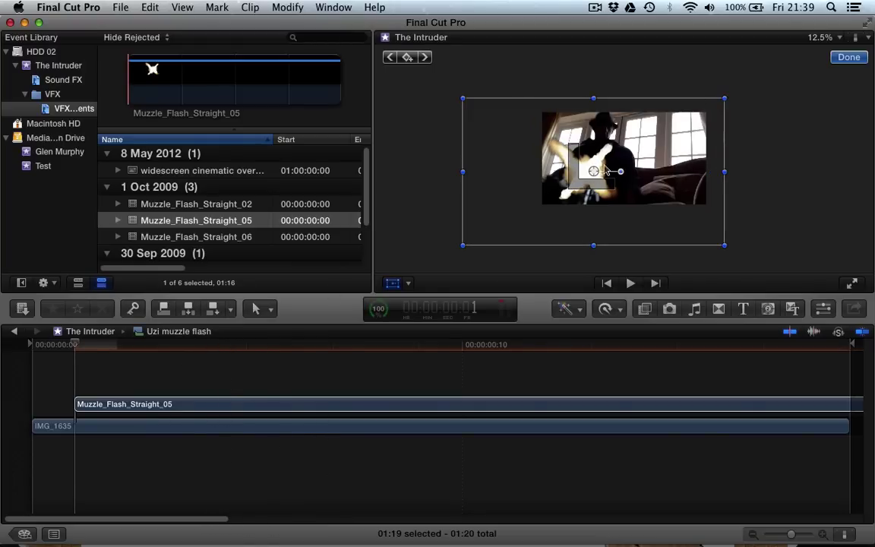
drag(607, 171, 606, 168)
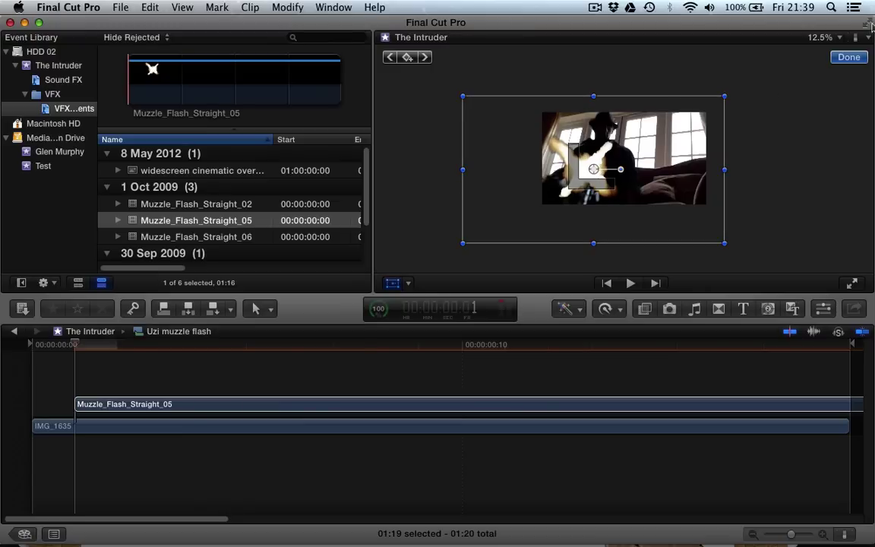
click(840, 61)
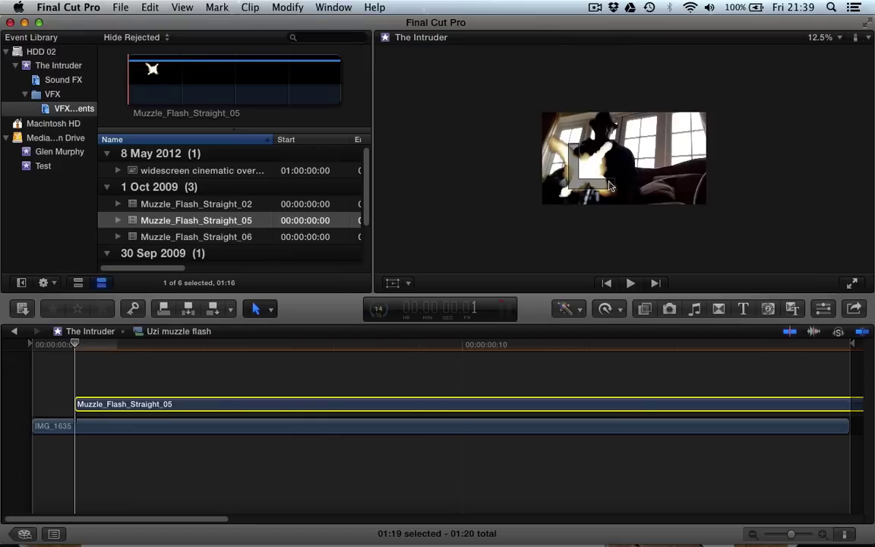
Fit the whole frame in the viewer, then switch to Chrome showing fcpeffects.com.
click(822, 37)
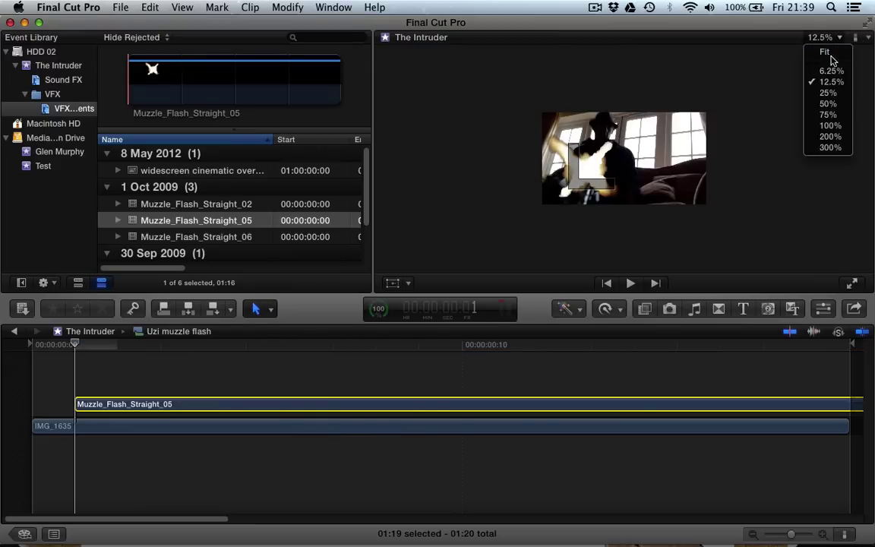
click(826, 53)
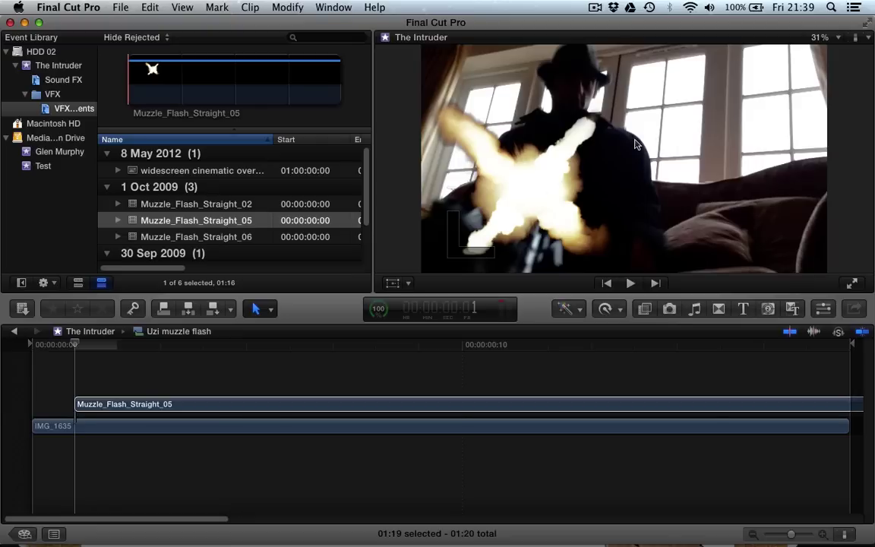
key(super+Tab)
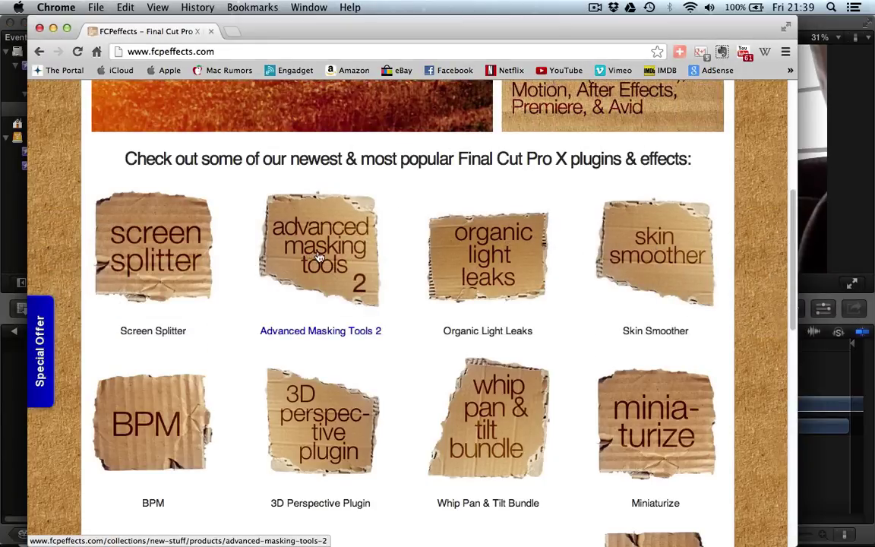
Browse the Advanced Masking Tools 2 product page, then return to Final Cut Pro.
click(288, 232)
scroll(359, 348, down, 15)
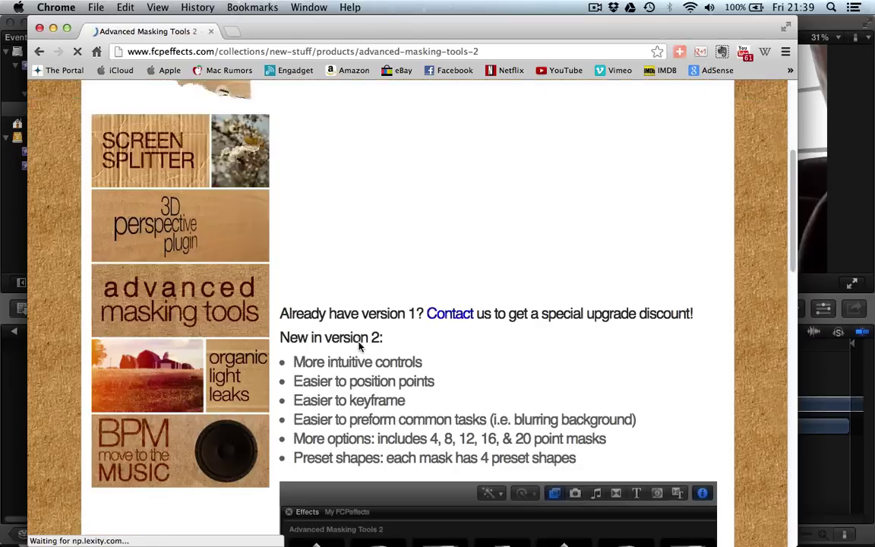
scroll(360, 347, down, 12)
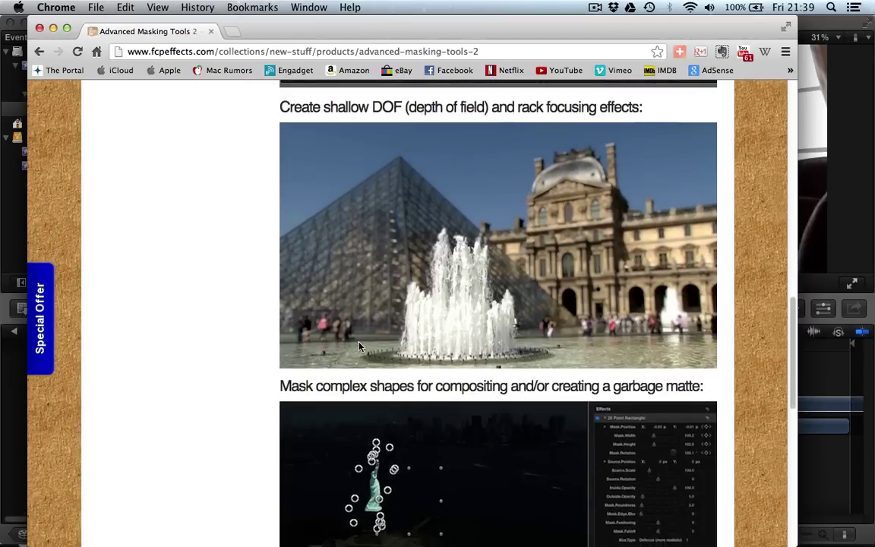
scroll(364, 348, up, 7)
scroll(364, 348, down, 6)
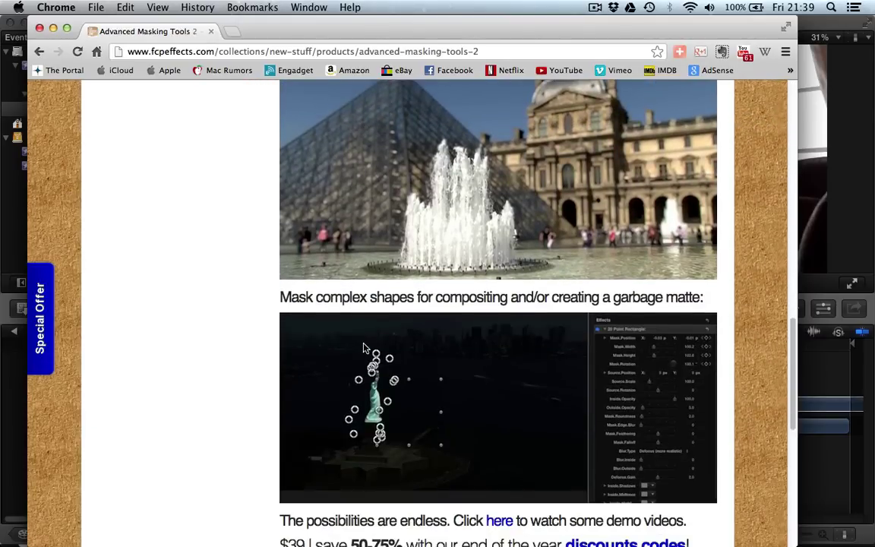
scroll(364, 348, up, 6)
click(844, 401)
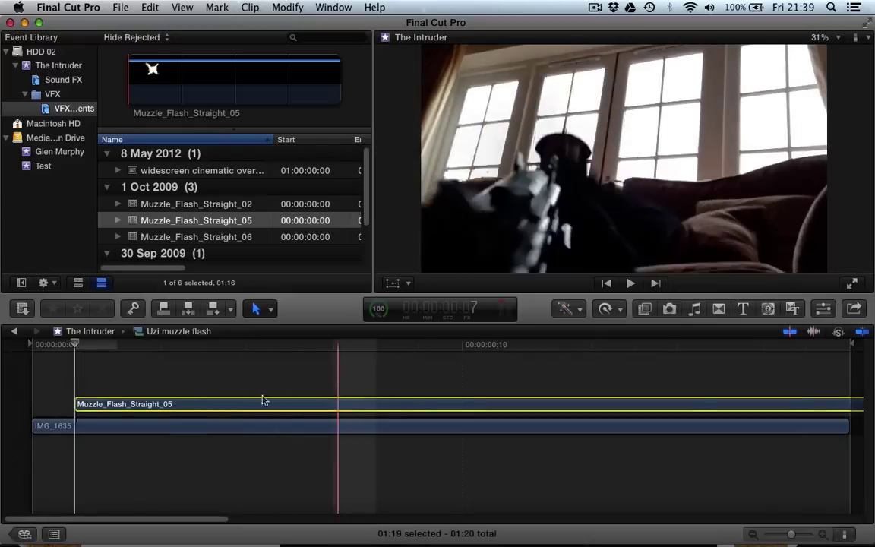
Place a copy of IMG_1635 above the storyline and blade it down to one frame.
click(76, 427)
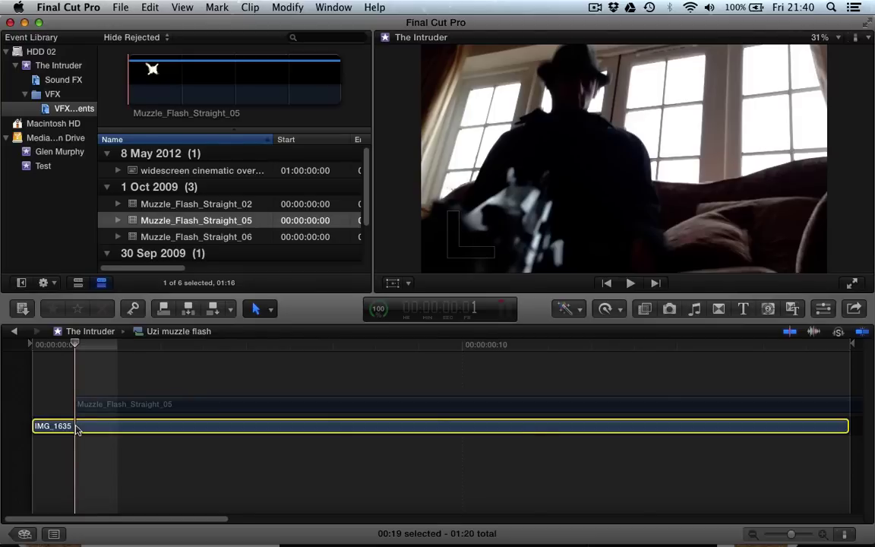
drag(76, 430, 76, 372)
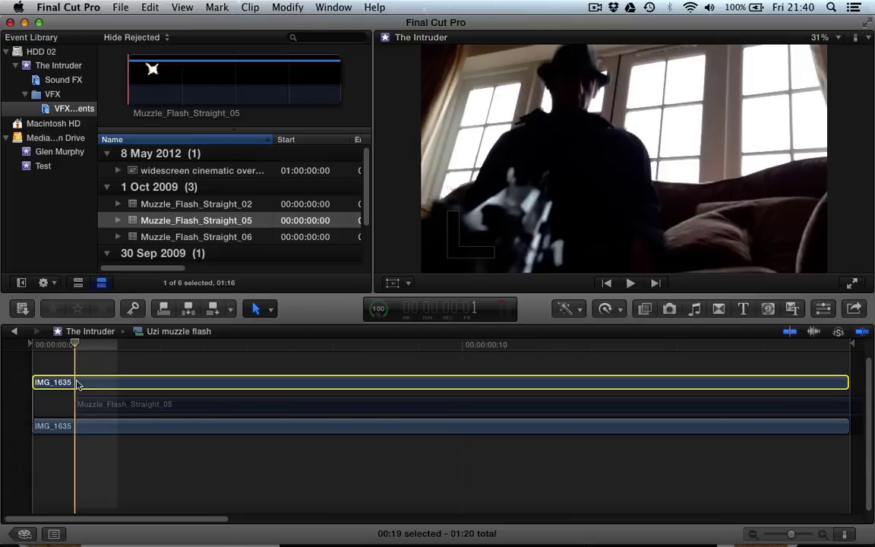
key(super+b)
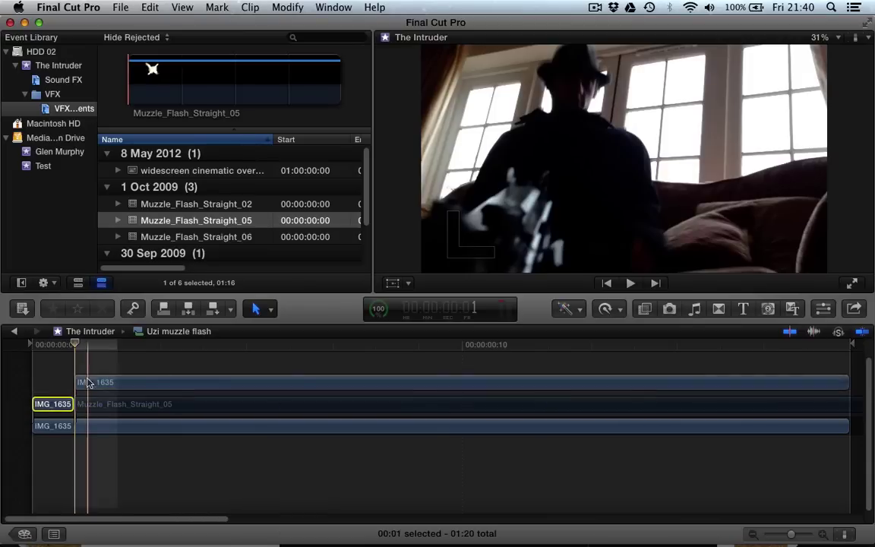
click(106, 383)
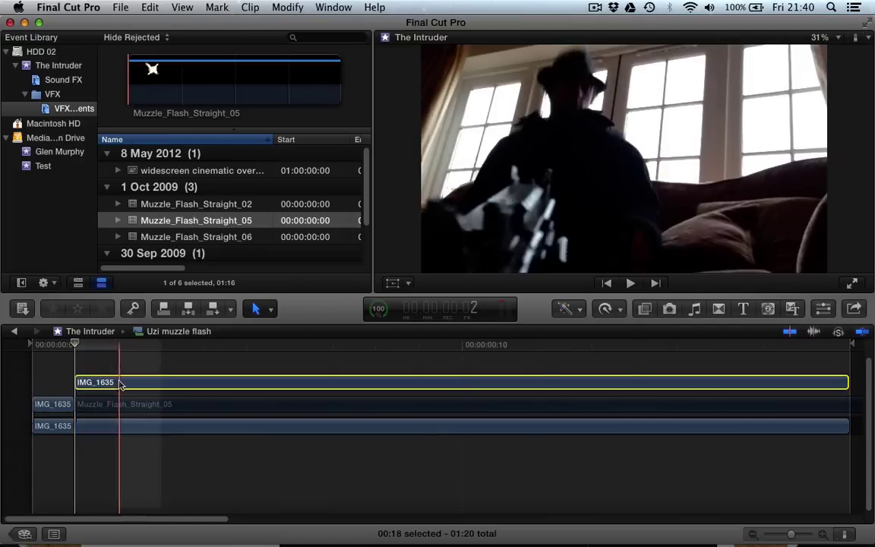
key(super+b)
click(136, 384)
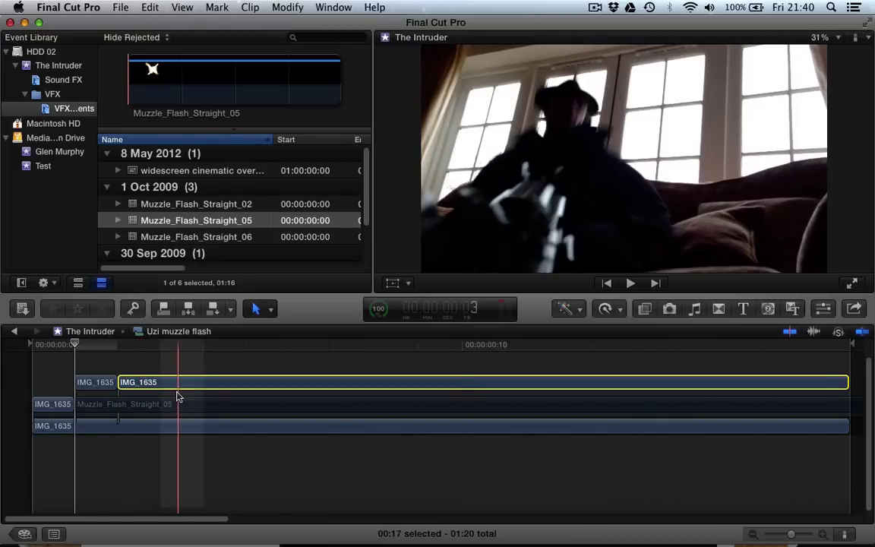
key(BackSpace)
Fix the cuts with undo, delete the stray IMG_1635 piece, and select the one-frame copy.
click(53, 404)
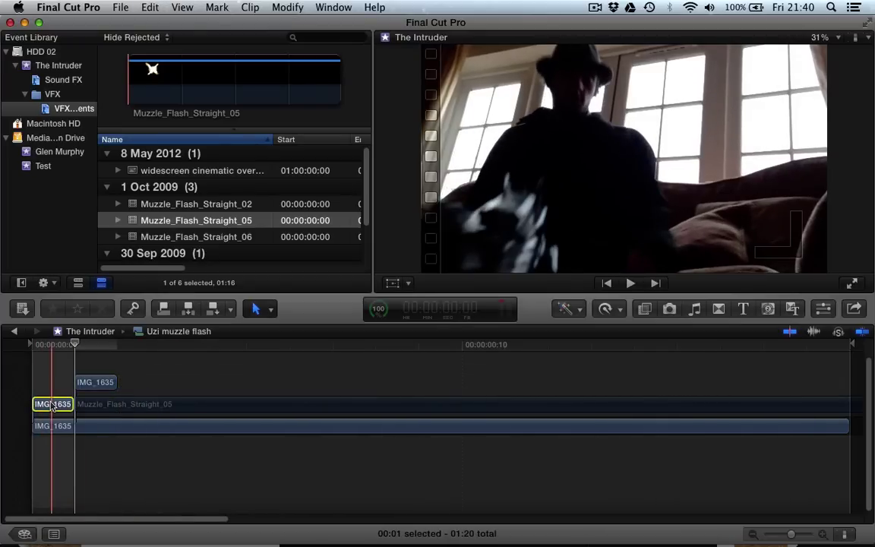
key(BackSpace)
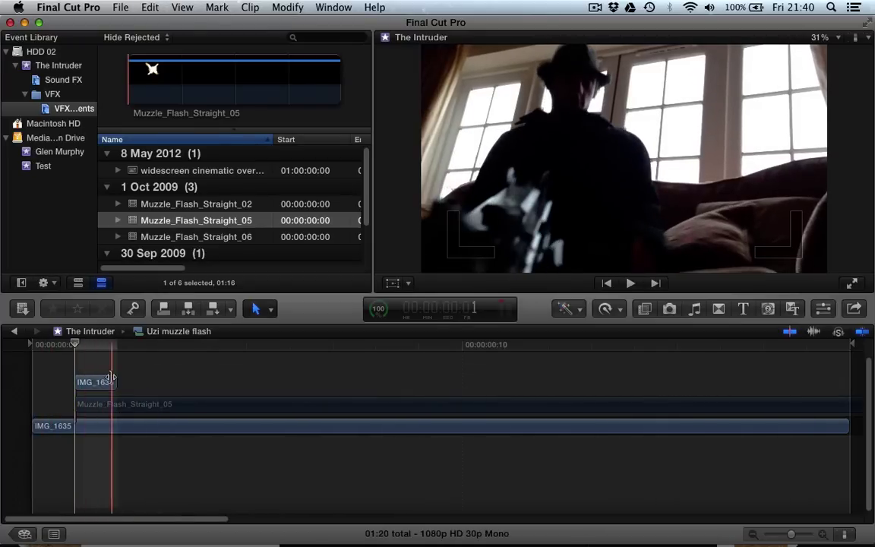
key(super+z)
key(super+z)
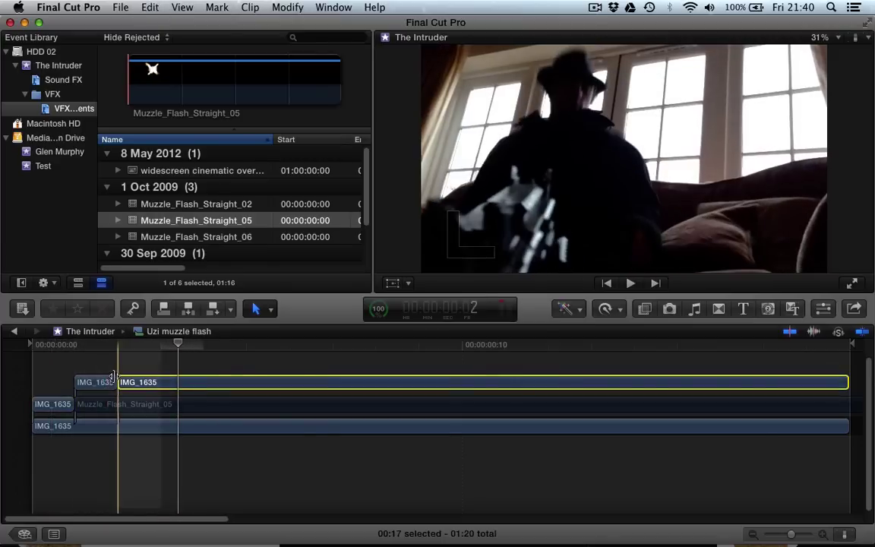
key(super+z)
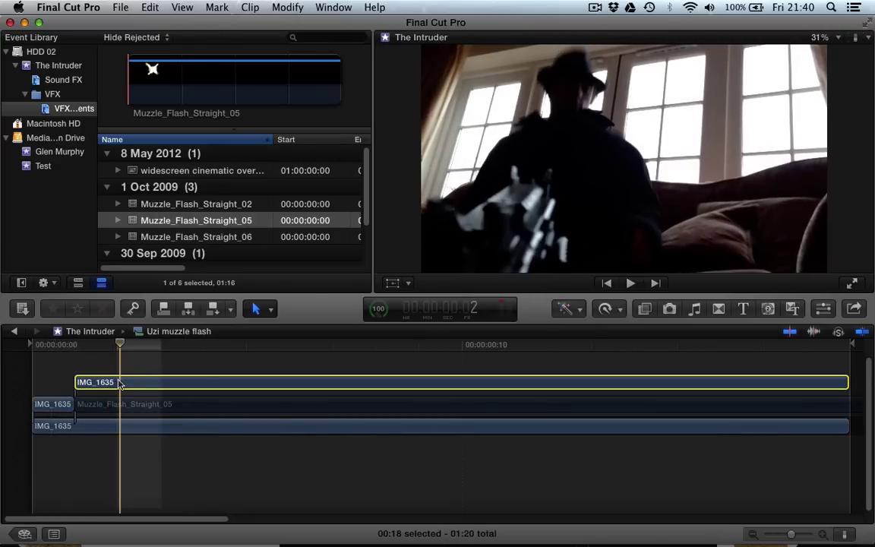
key(super+z)
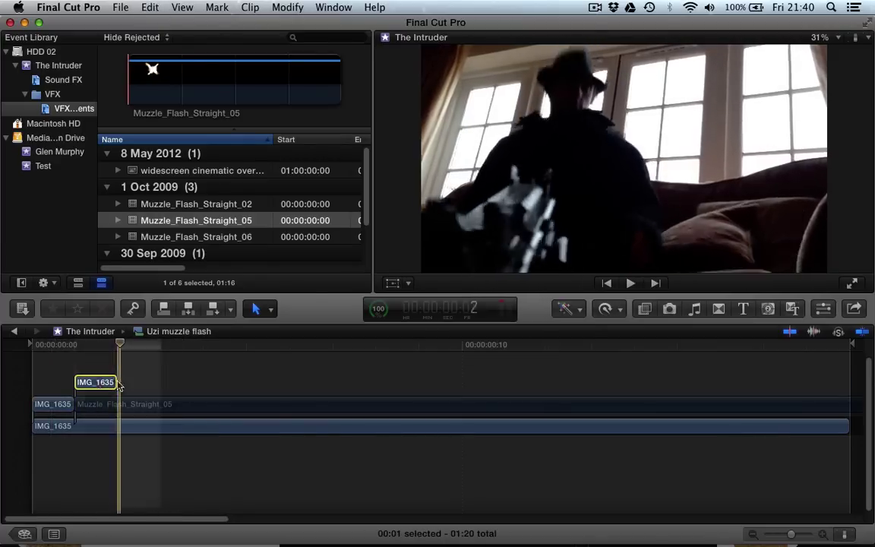
click(54, 406)
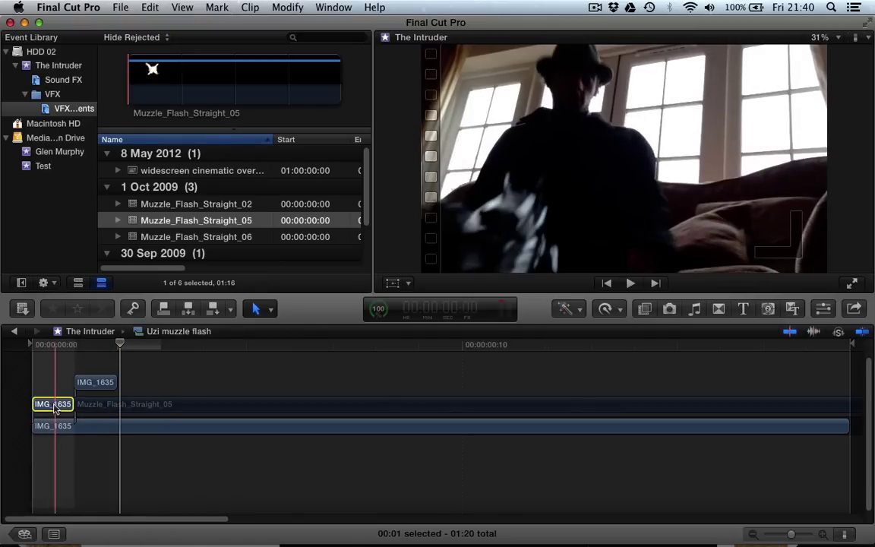
key(Delete)
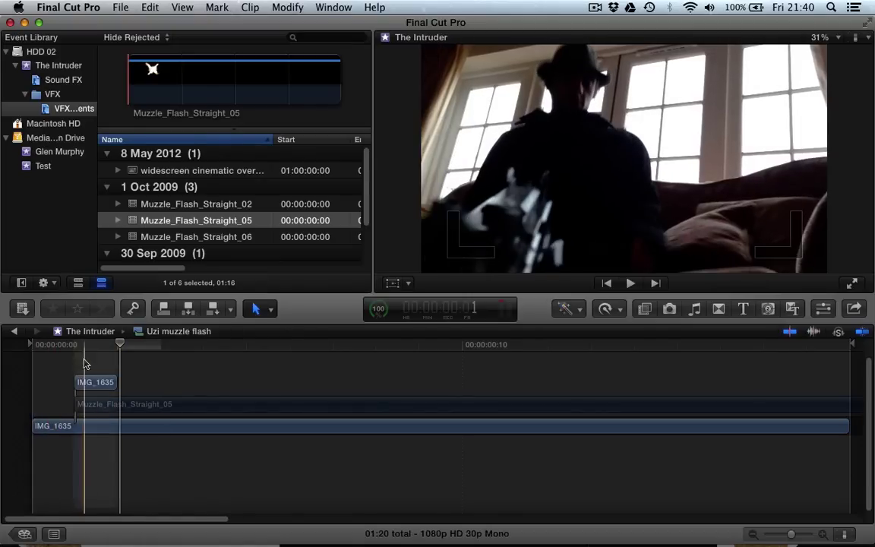
click(89, 346)
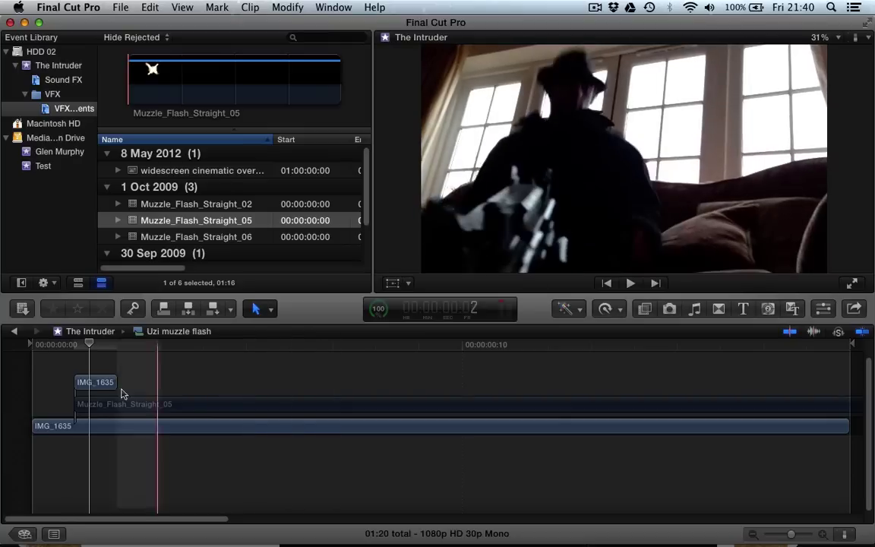
click(100, 407)
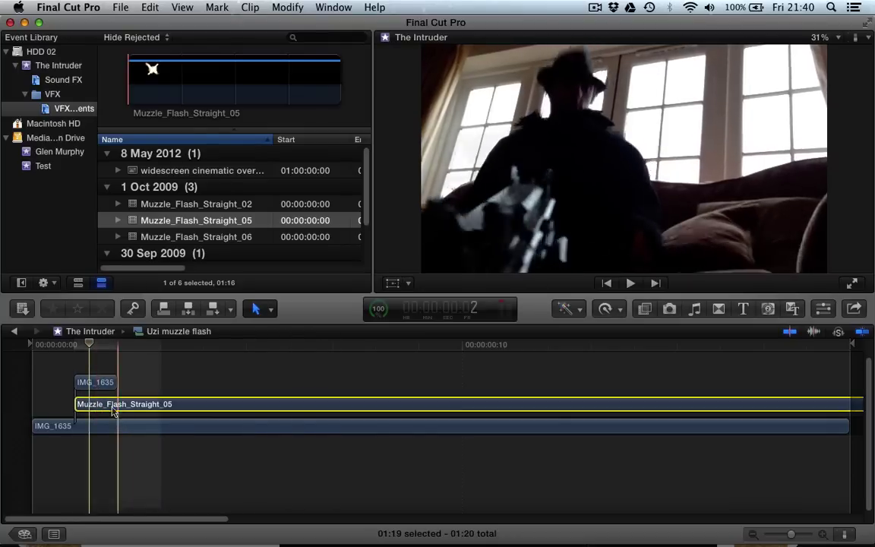
click(101, 382)
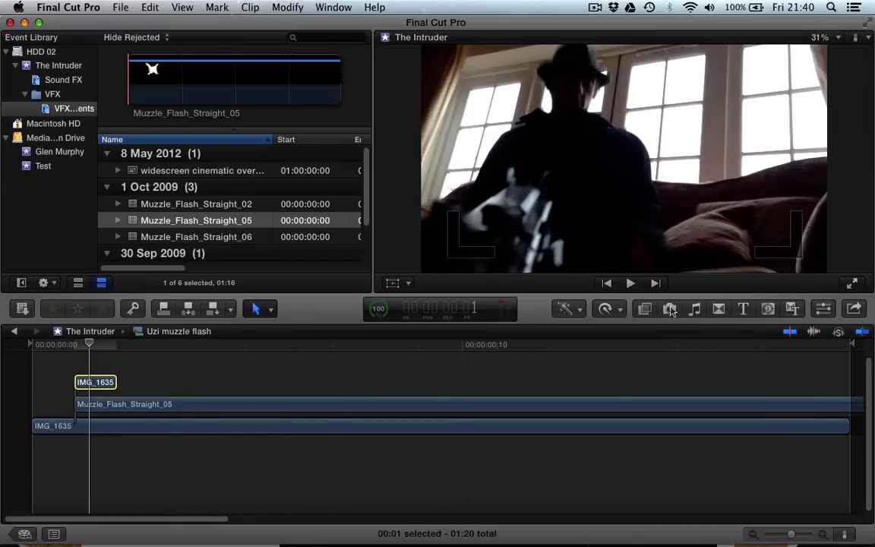
Drag the 16 Point Diamond effect from the My FCPeffects category onto the one-frame IMG_1635 clip.
click(644, 309)
scroll(637, 471, down, 3)
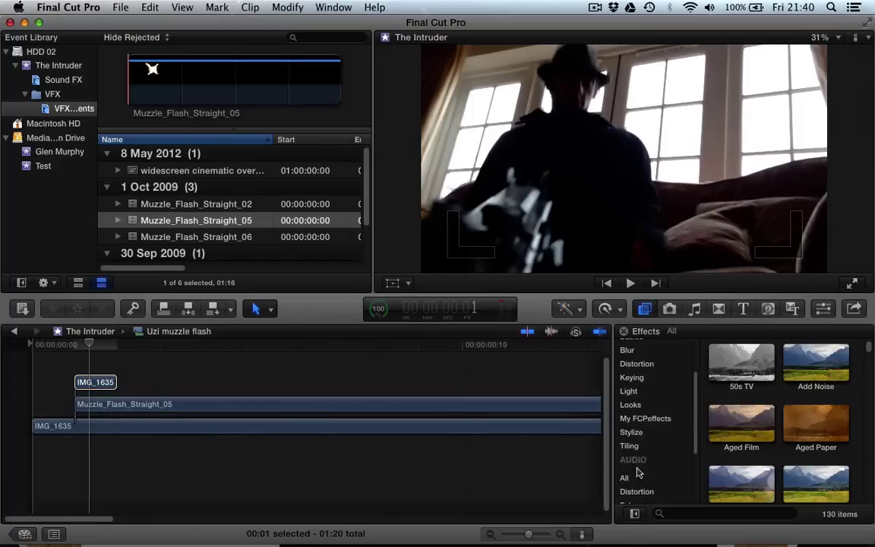
click(658, 420)
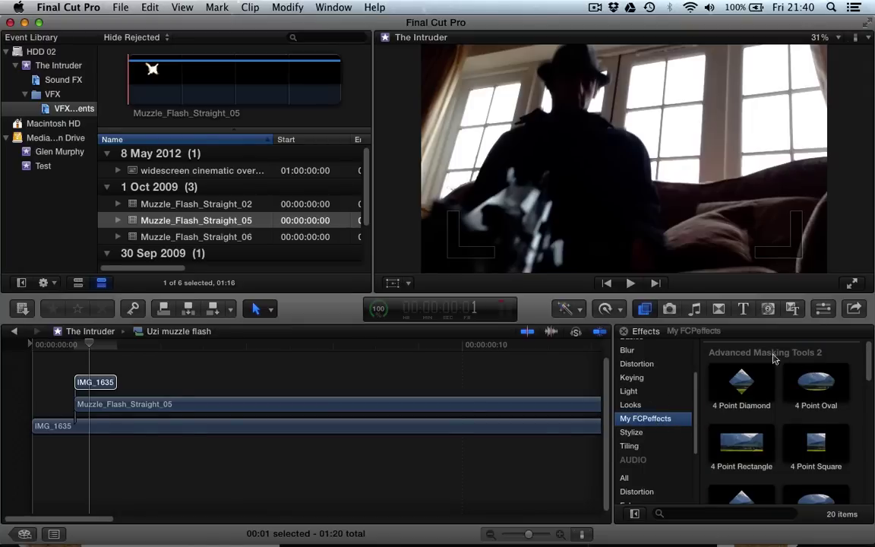
scroll(737, 431, down, 2)
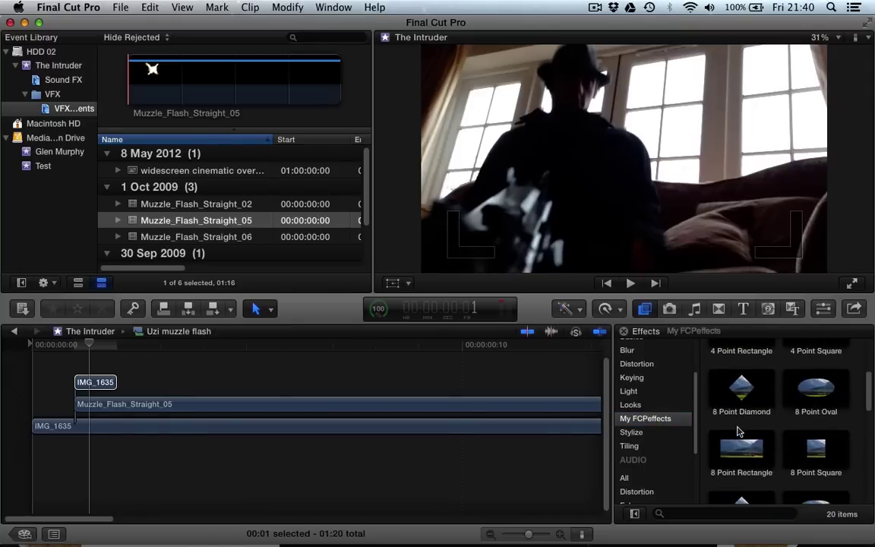
scroll(737, 432, up, 2)
scroll(737, 432, down, 2)
scroll(737, 431, up, 2)
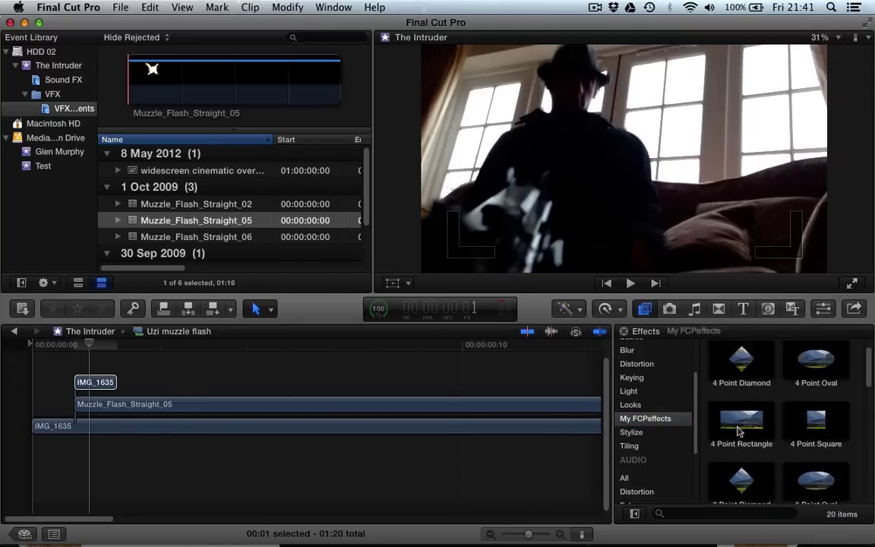
scroll(737, 432, down, 4)
scroll(737, 432, down, 4)
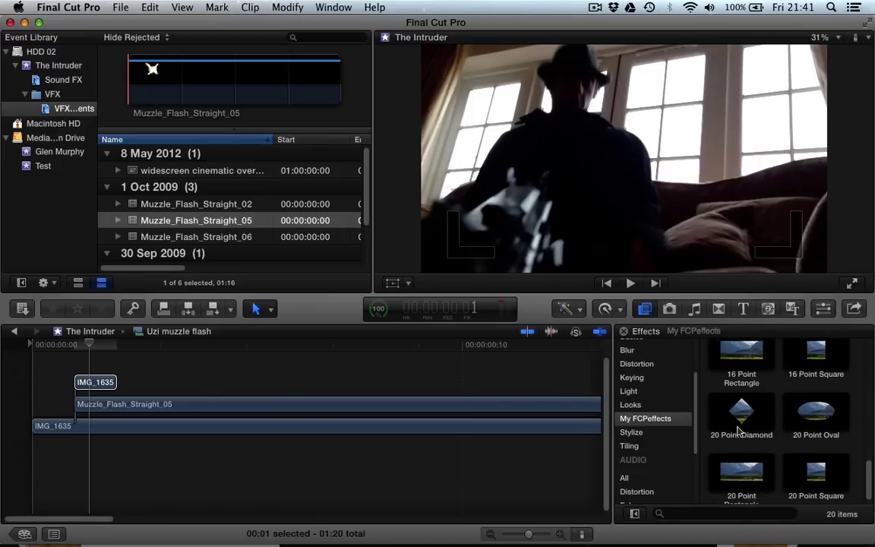
scroll(737, 432, up, 2)
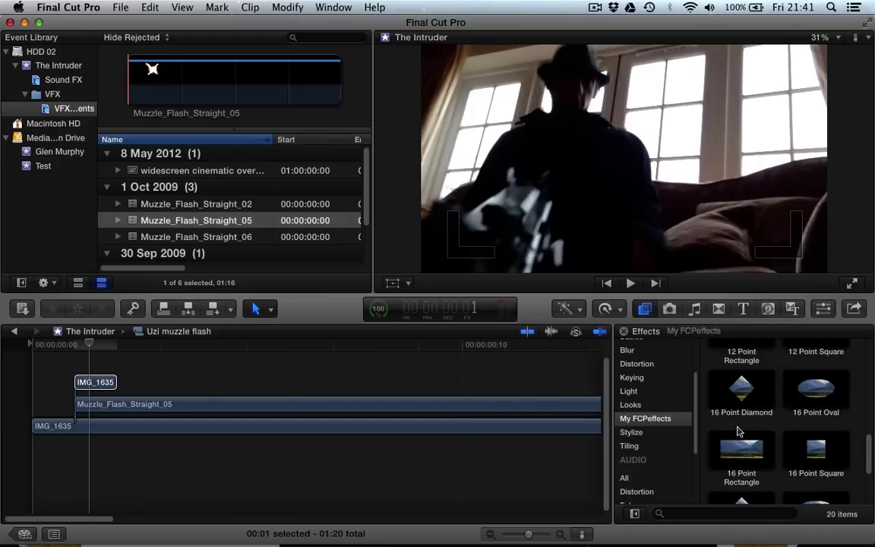
scroll(737, 432, down, 3)
scroll(741, 430, up, 1)
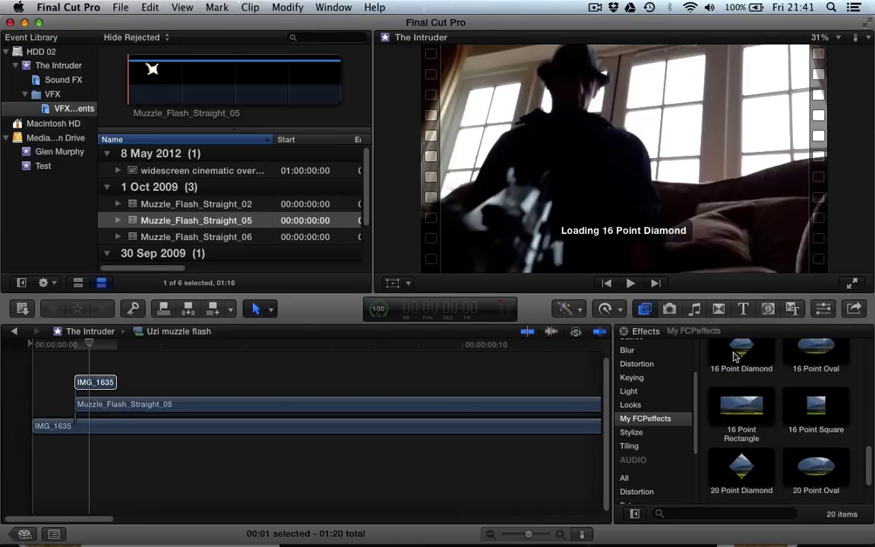
drag(736, 355, 94, 384)
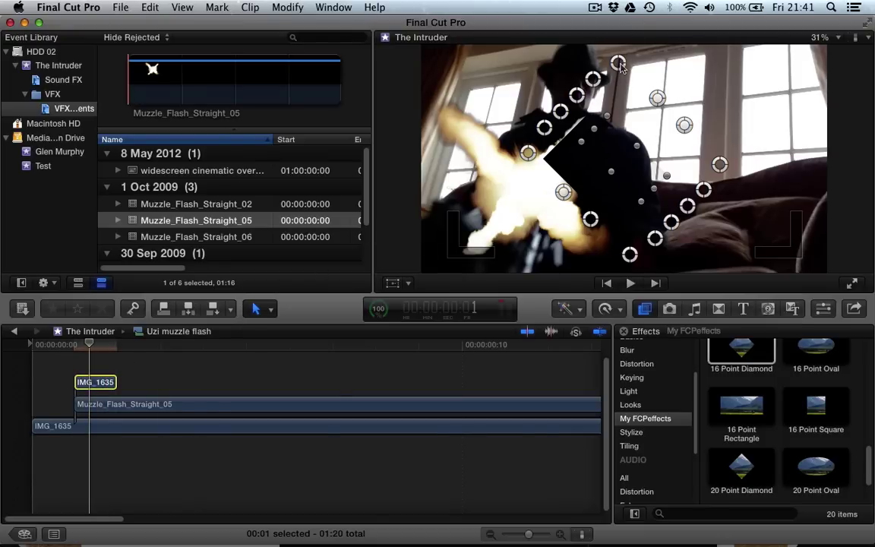
Enlarge the viewer and begin reshaping the diamond mask, deleting two unneeded points.
drag(619, 65, 620, 58)
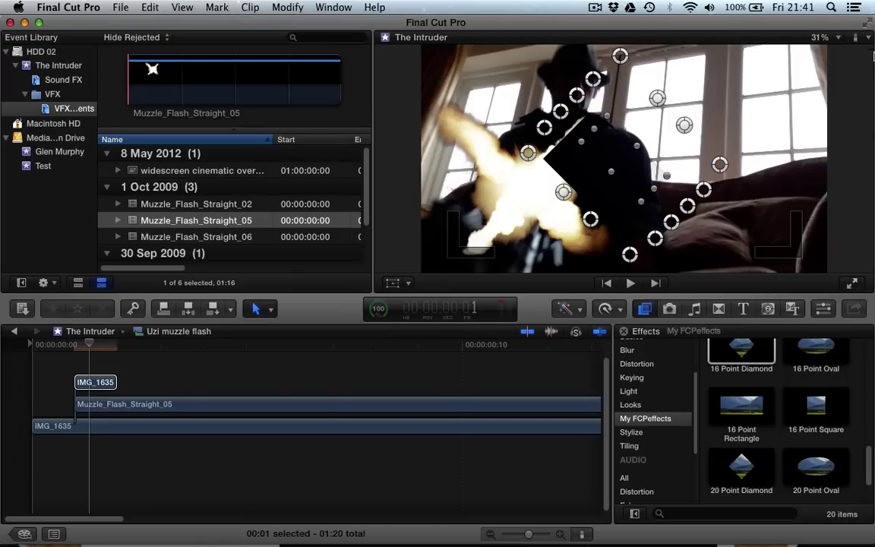
drag(370, 292, 127, 314)
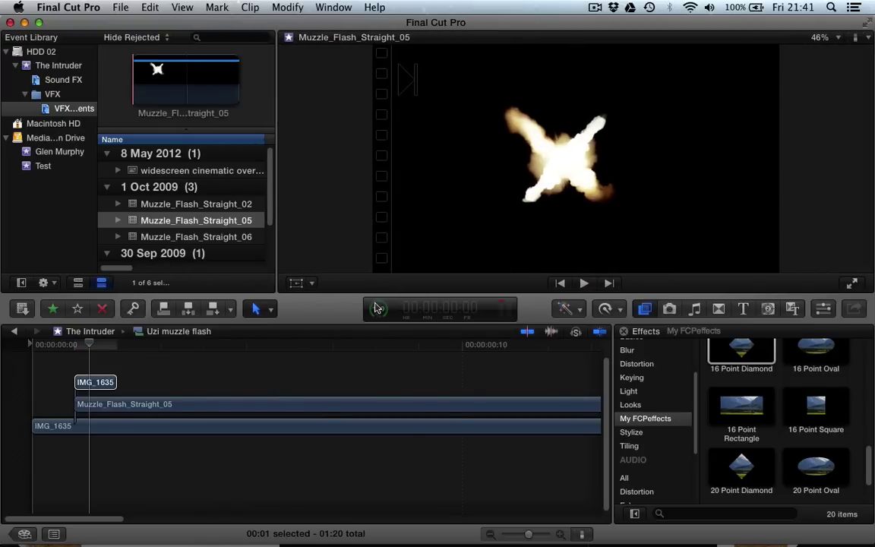
drag(329, 337, 322, 416)
click(322, 497)
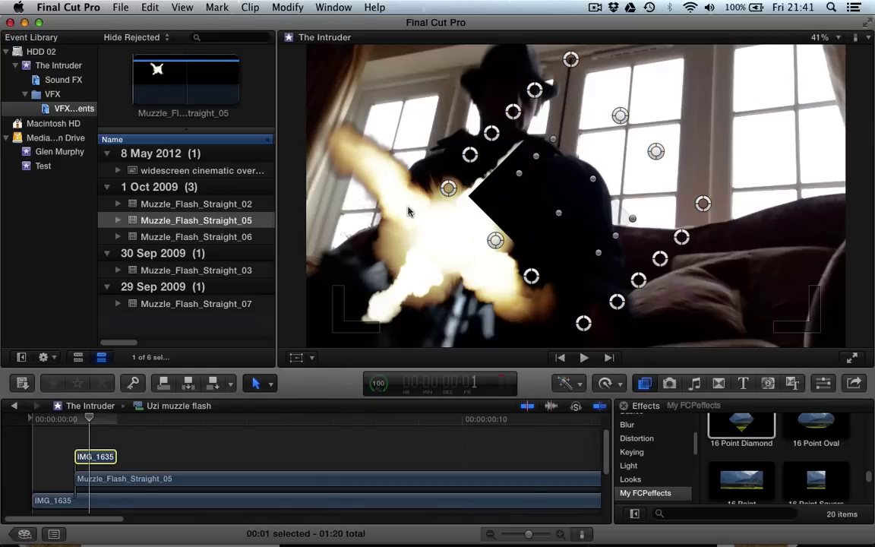
drag(449, 190, 386, 247)
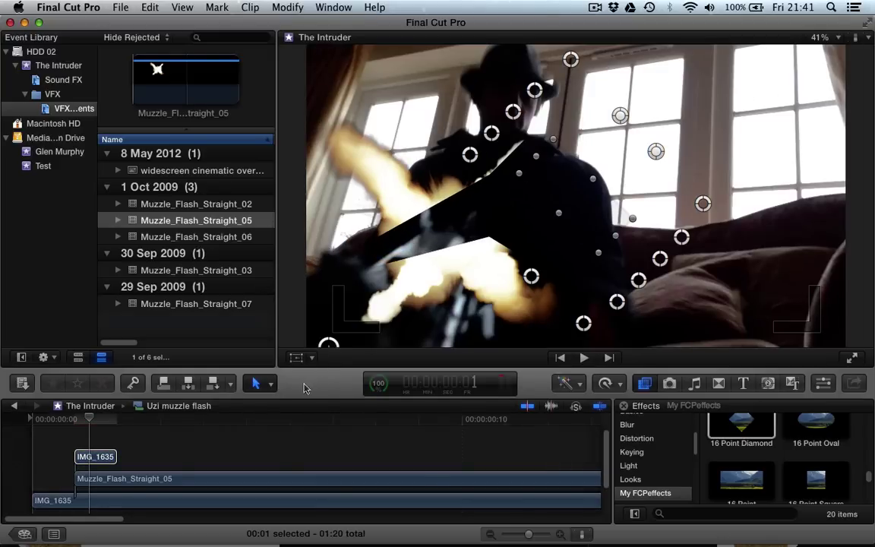
key(Delete)
drag(529, 278, 475, 307)
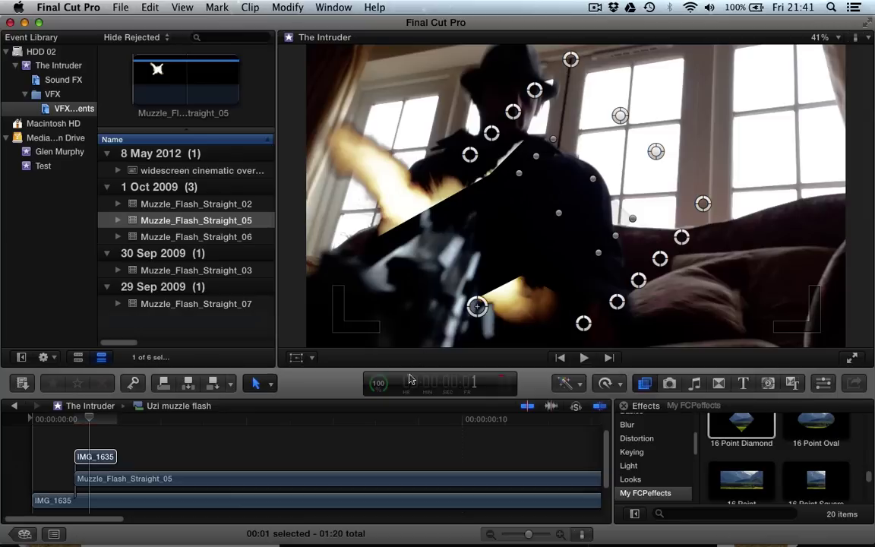
key(Delete)
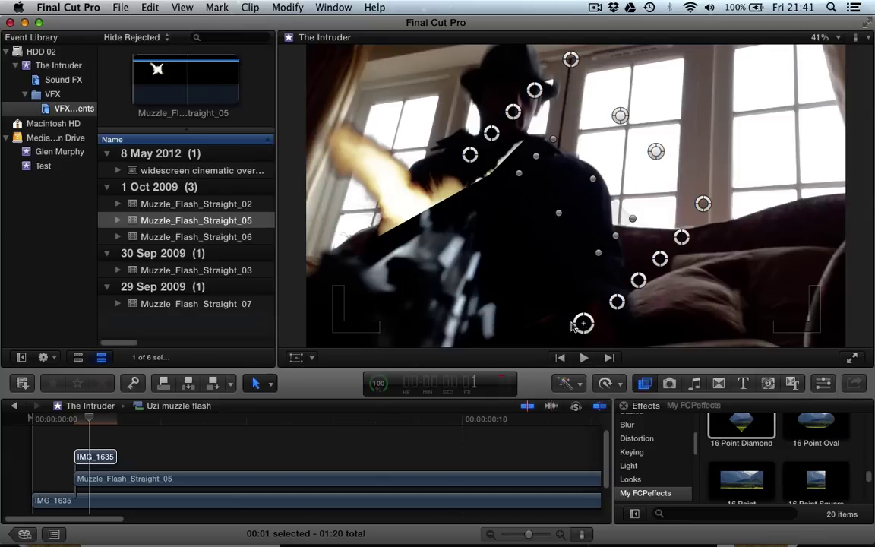
Drag the mask's lower and right-hand points onto the gun outline, one past the left edge.
drag(582, 324, 490, 343)
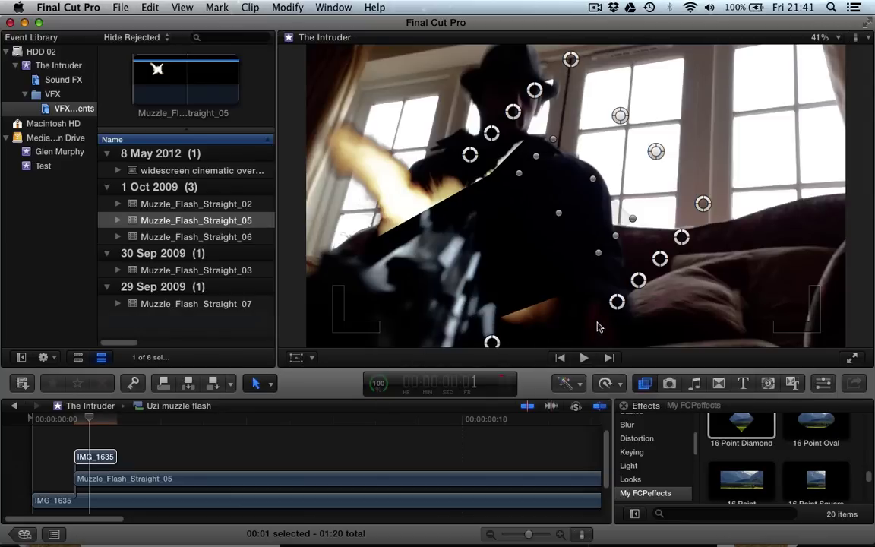
drag(617, 302, 505, 327)
drag(637, 282, 504, 324)
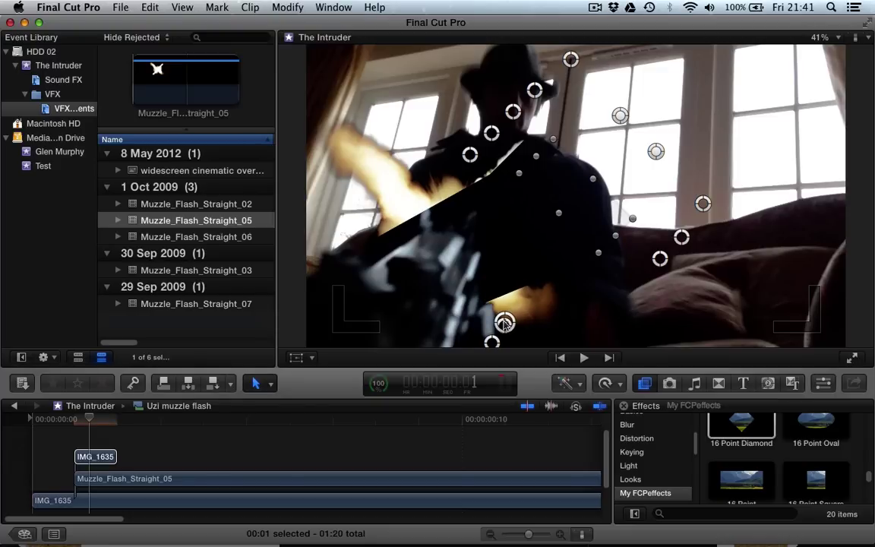
drag(661, 259, 500, 296)
drag(681, 240, 500, 240)
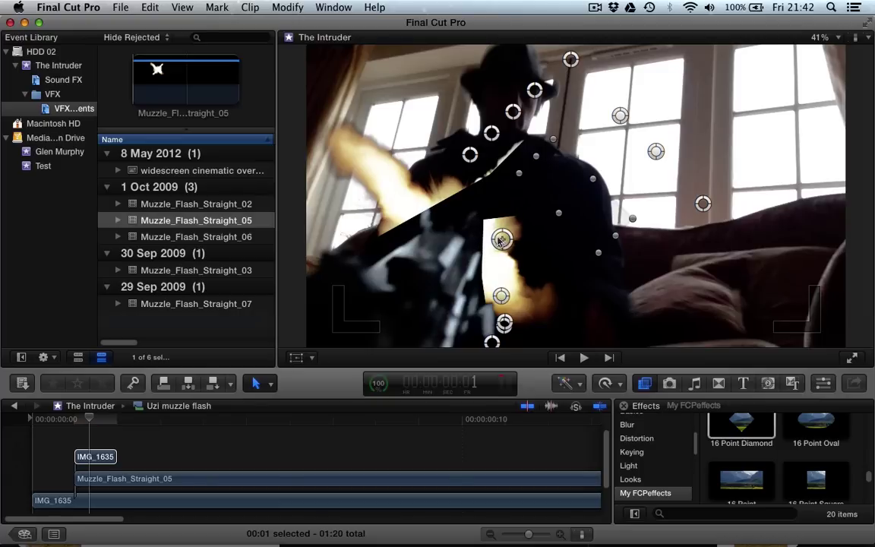
drag(487, 182, 472, 233)
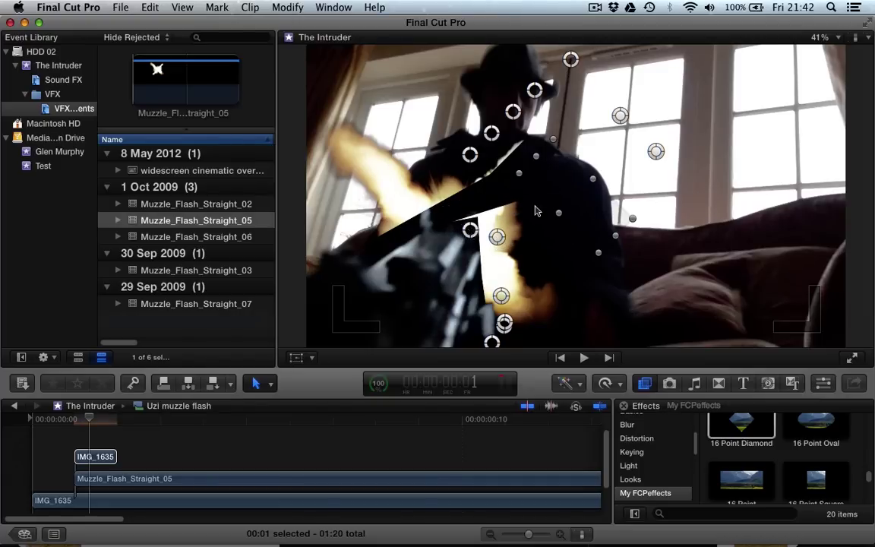
drag(477, 152, 256, 274)
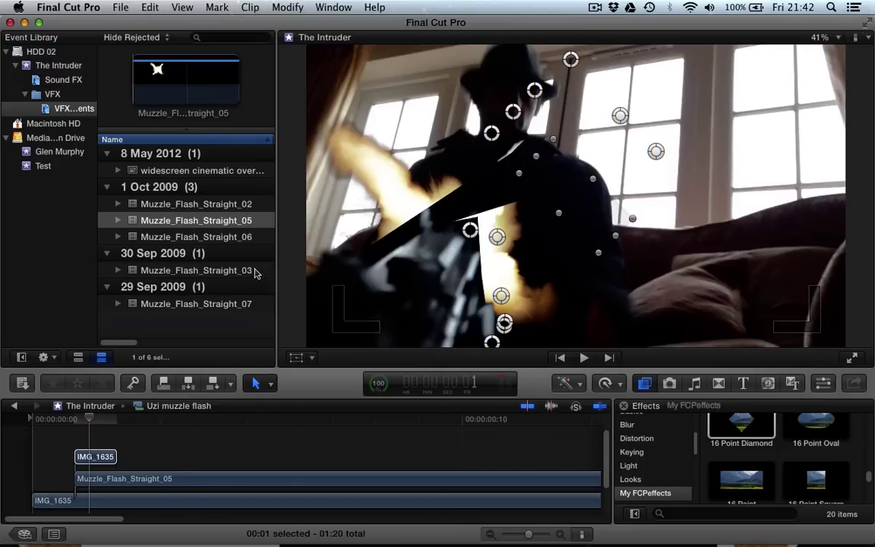
Pull four upper mask points down onto the gun and barrel.
drag(499, 128, 353, 229)
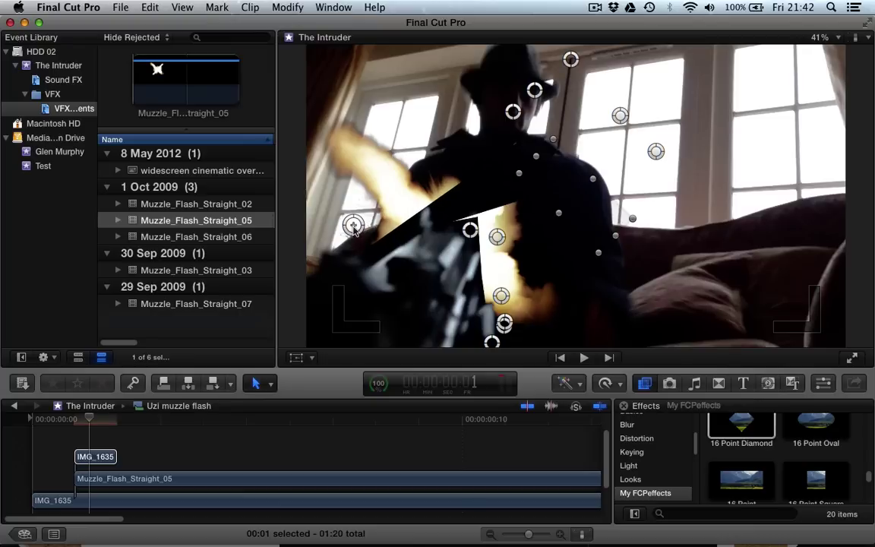
drag(514, 112, 394, 214)
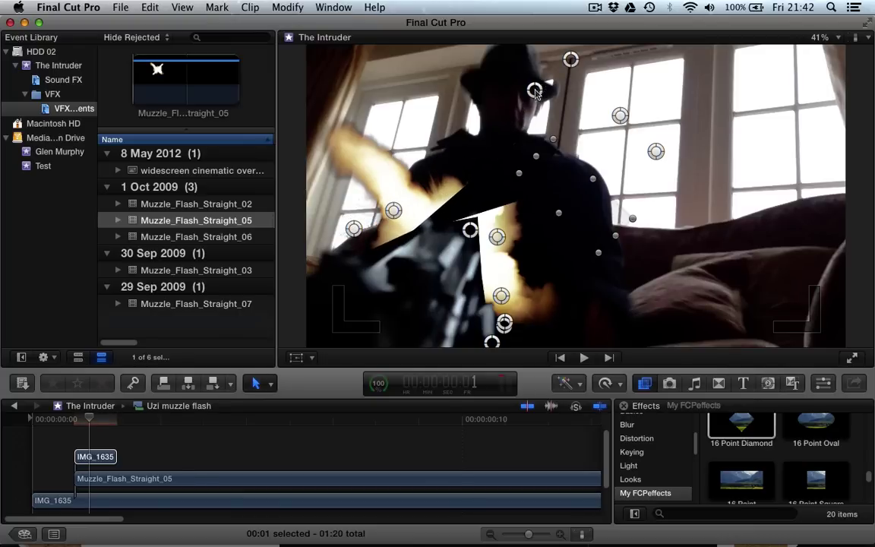
drag(535, 90, 407, 194)
drag(571, 60, 428, 213)
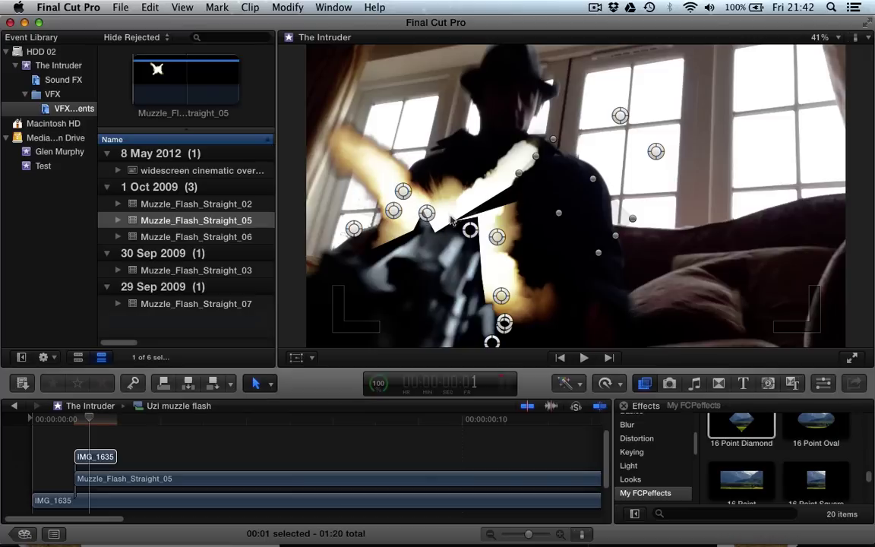
Add a mask point and fine-tune the points tightly along the gun's edge.
drag(496, 238, 483, 280)
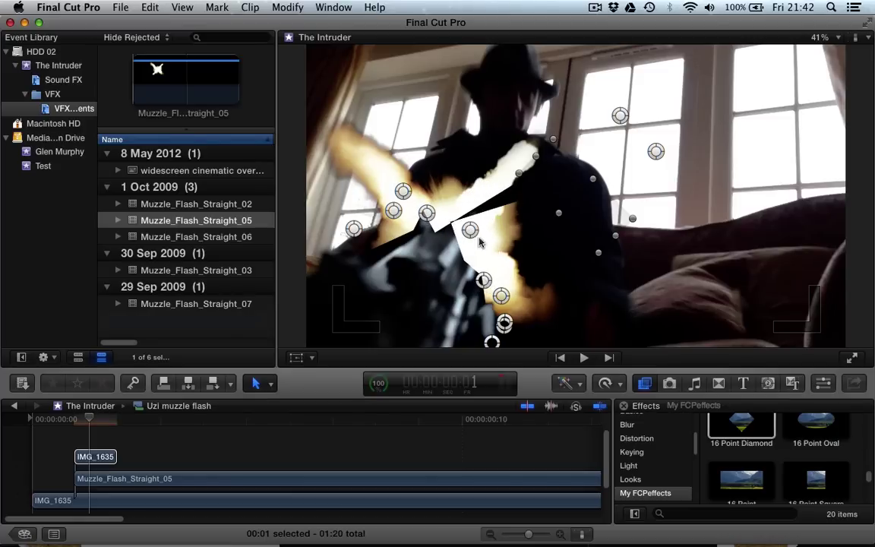
drag(470, 231, 485, 262)
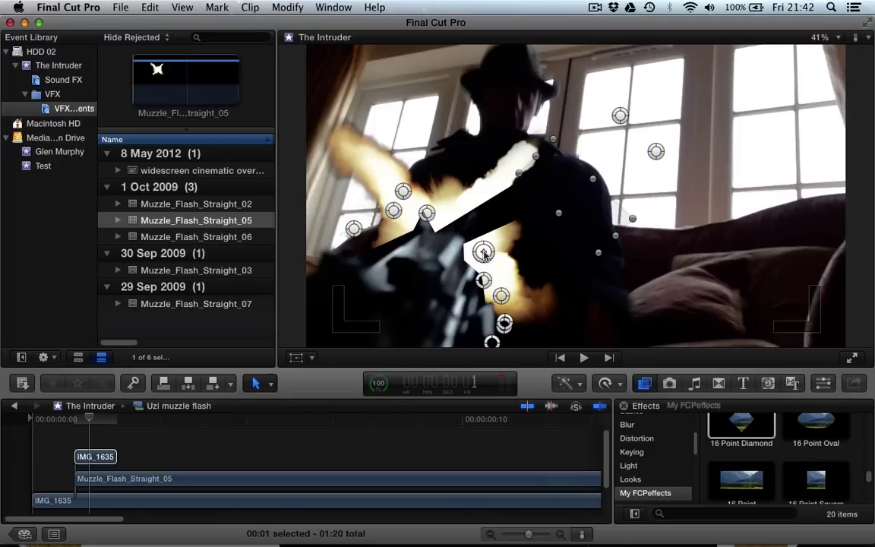
click(519, 210)
drag(519, 209, 482, 221)
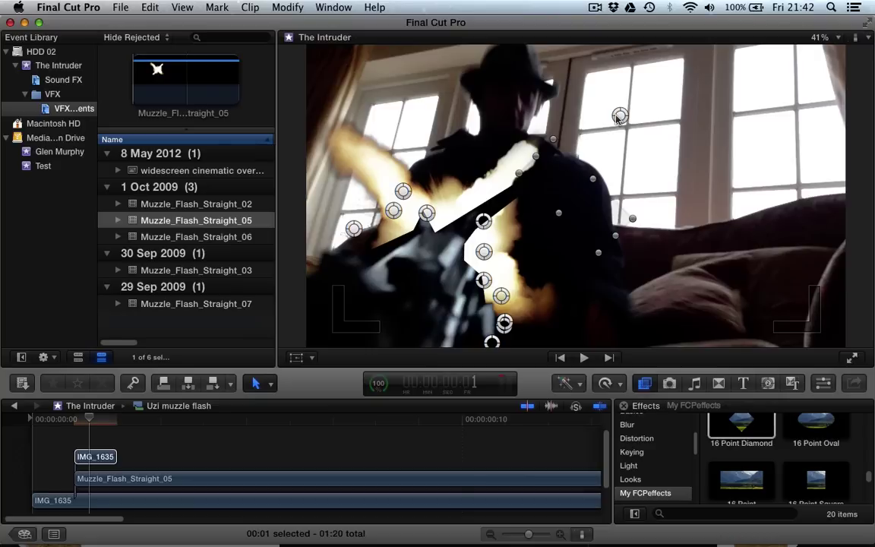
drag(620, 115, 476, 210)
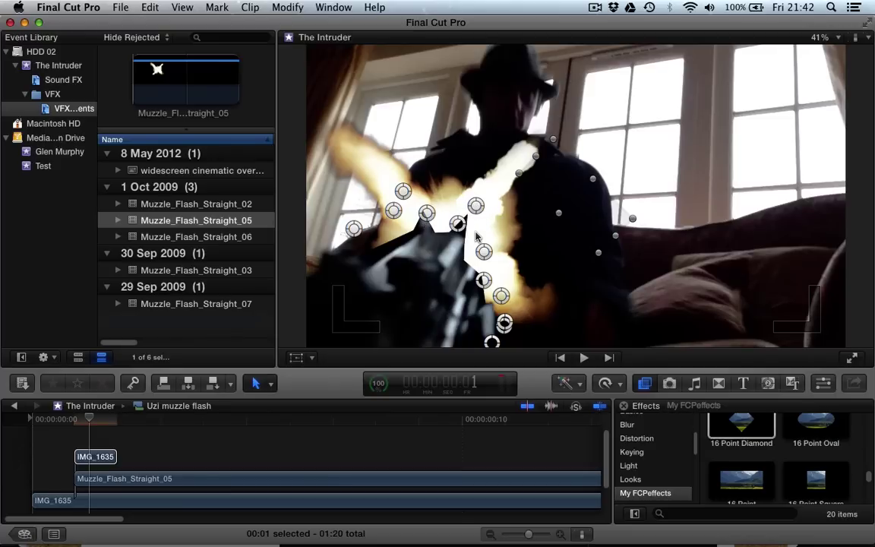
drag(348, 225, 360, 239)
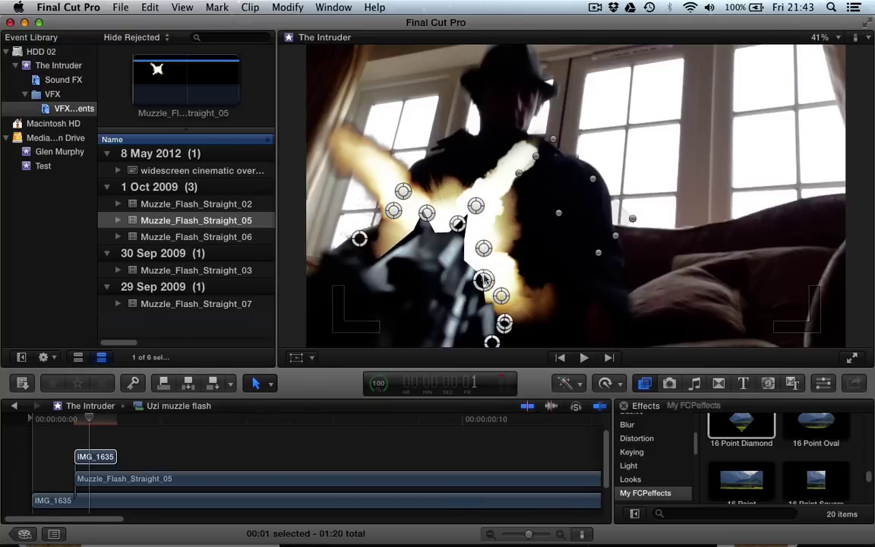
drag(483, 280, 489, 278)
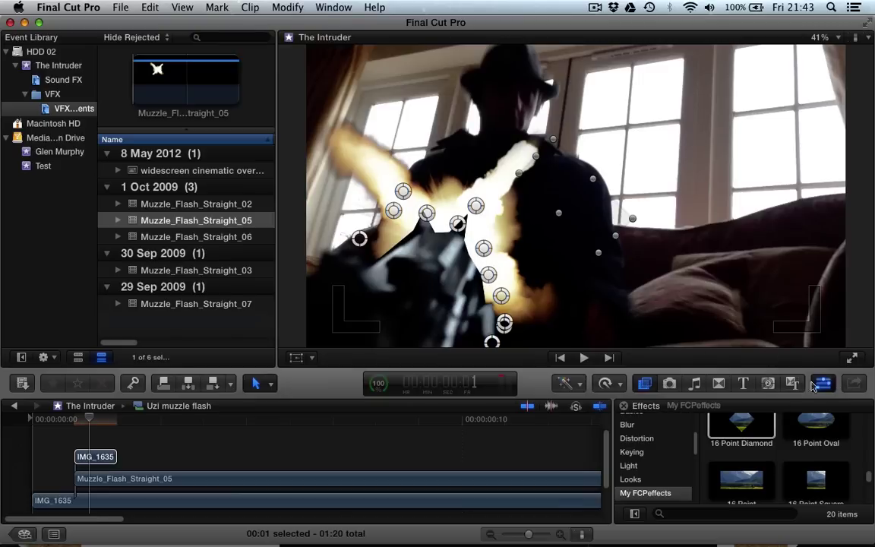
Lower the 16 Point Diamond Mask.Roundness to 3.67 and raise Mask.Feathering to 6.3.
click(820, 383)
scroll(673, 194, down, 5)
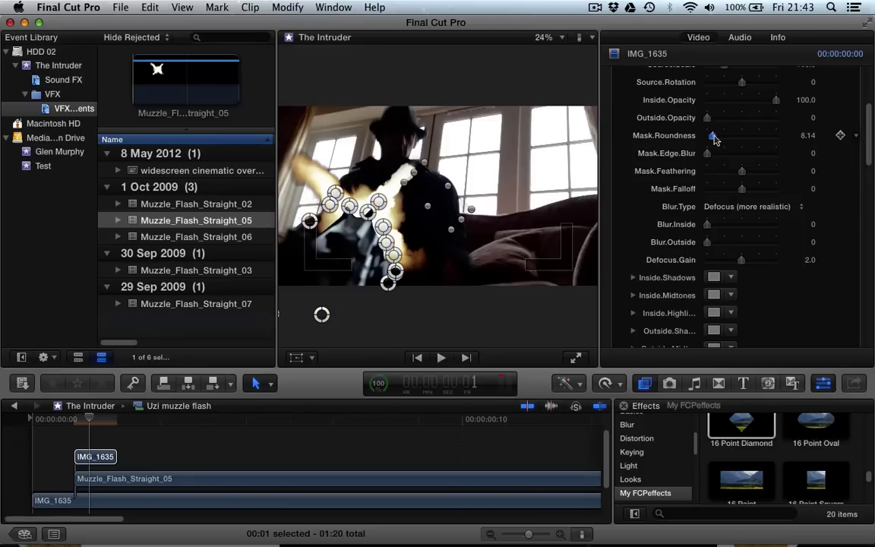
drag(731, 138, 707, 139)
drag(743, 175, 745, 175)
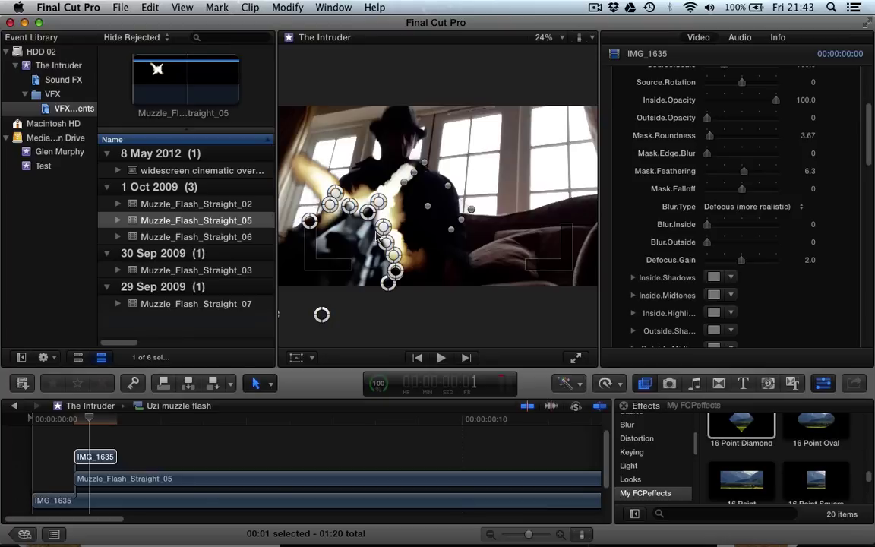
Zoom into the frame and set gun mask falloff 33.07, roundness 7.17, edge blur 7.5.
key(super+equal)
key(super+equal)
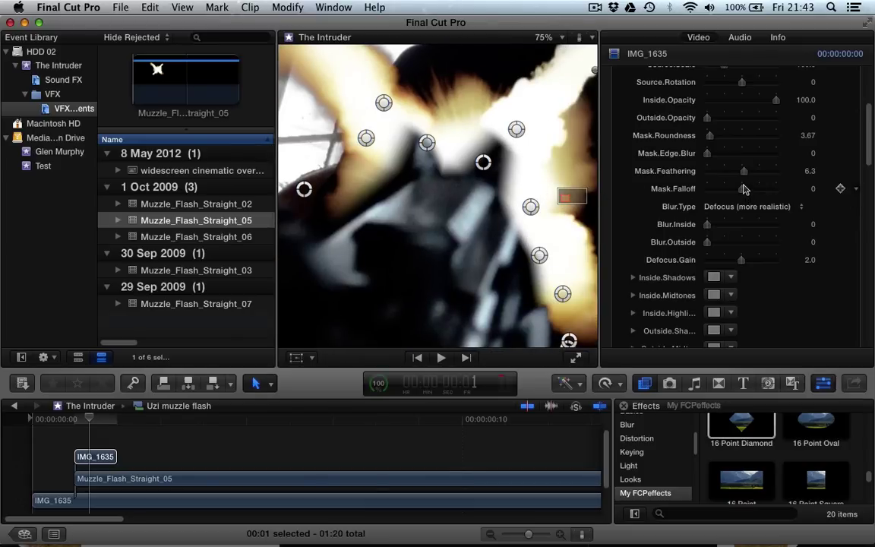
mouse_move(743, 191)
mouse_down()
mouse_move(758, 191)
mouse_move(748, 178)
mouse_up()
drag(710, 136, 714, 139)
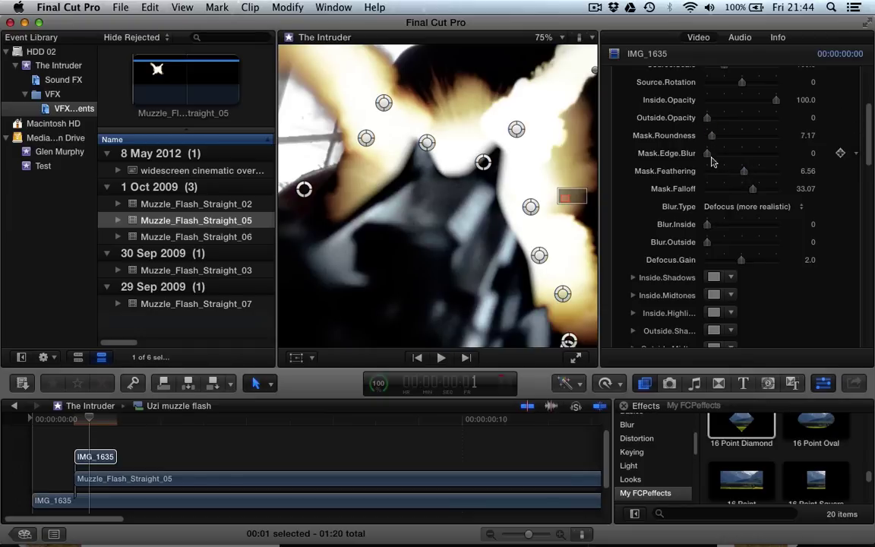
drag(710, 160, 714, 160)
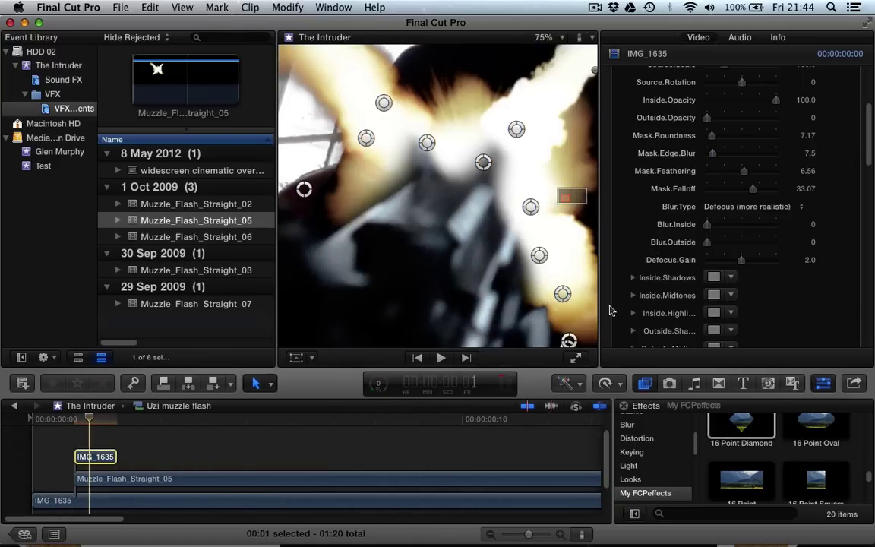
Fit the viewer zoom, select IMG_1635 and nudge an outer point of its gun mask.
click(548, 40)
click(535, 42)
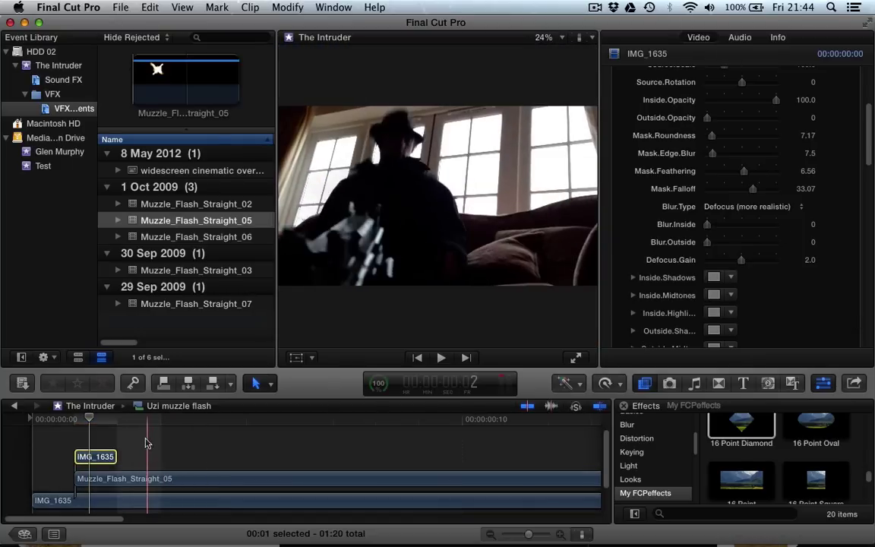
click(142, 479)
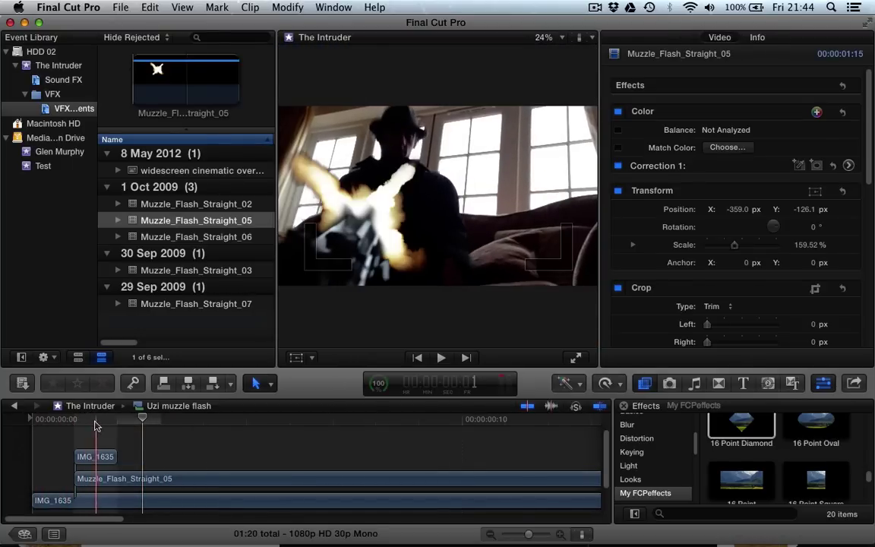
click(95, 457)
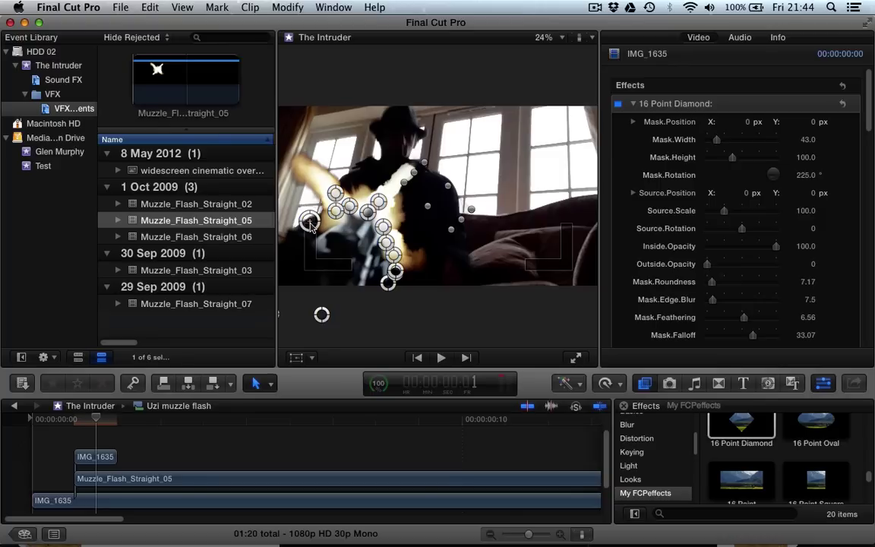
drag(309, 220, 312, 226)
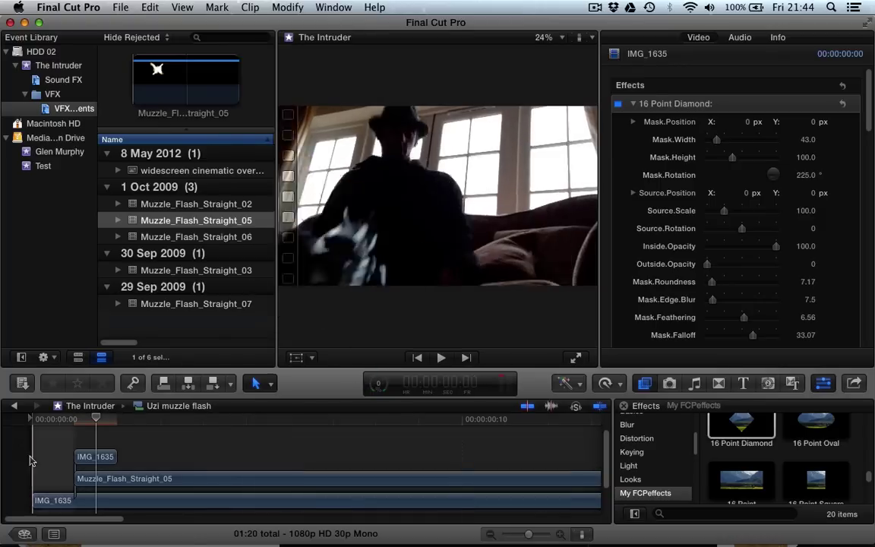
Hide the Inspector and review the masked flash frame in the enlarged preview.
click(74, 420)
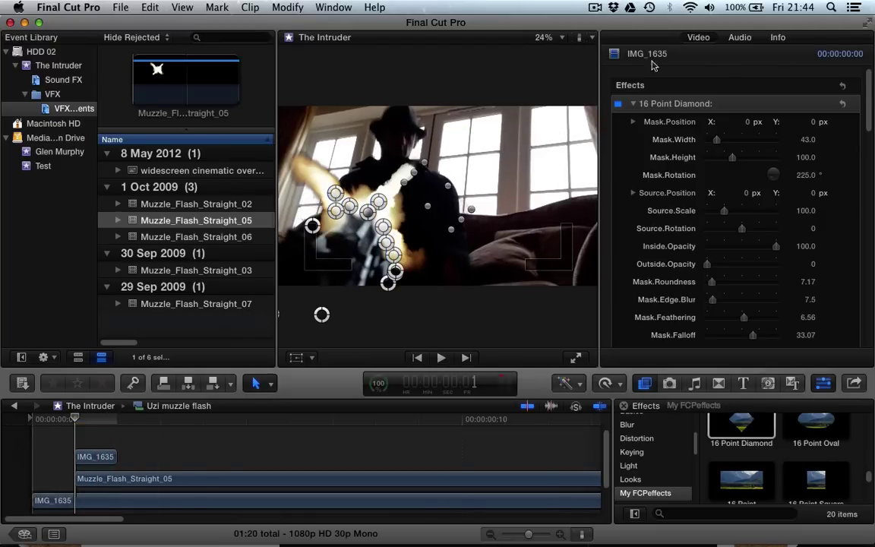
click(824, 384)
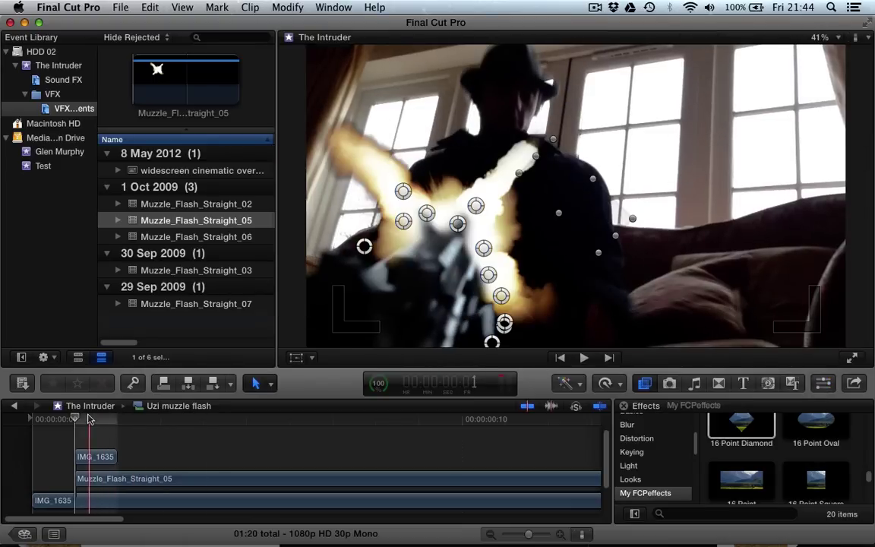
click(89, 434)
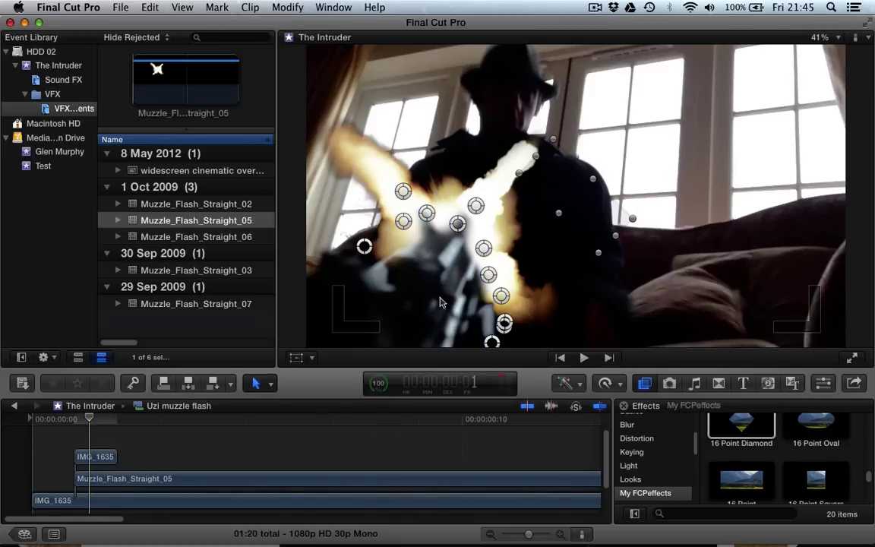
Apply the Gaussian effect from the Blur category to the Muzzle_Flash_Straight_05 clip.
click(92, 479)
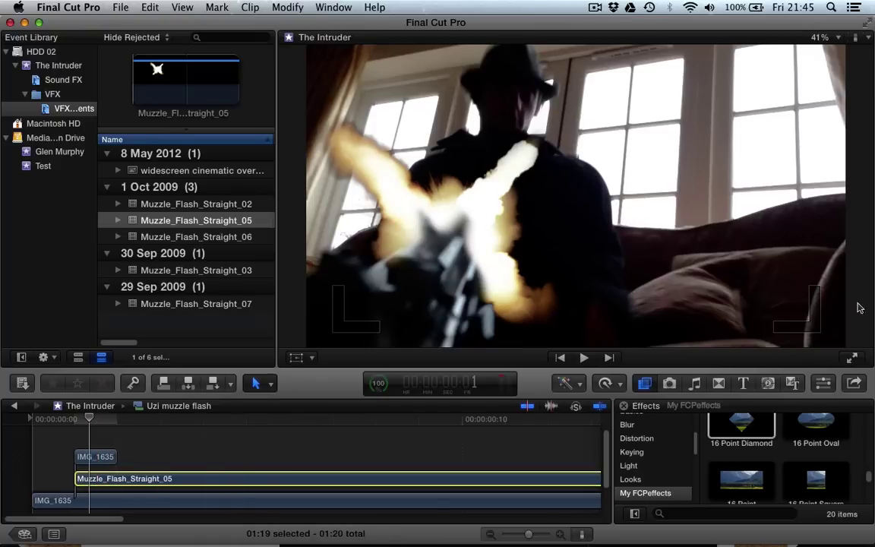
key(super+shift+a)
scroll(642, 455, down, 1)
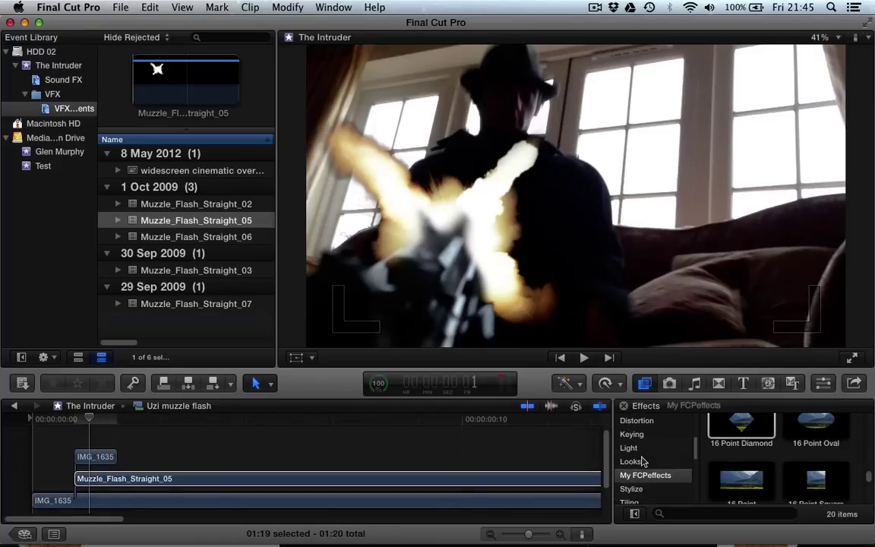
scroll(650, 471, up, 5)
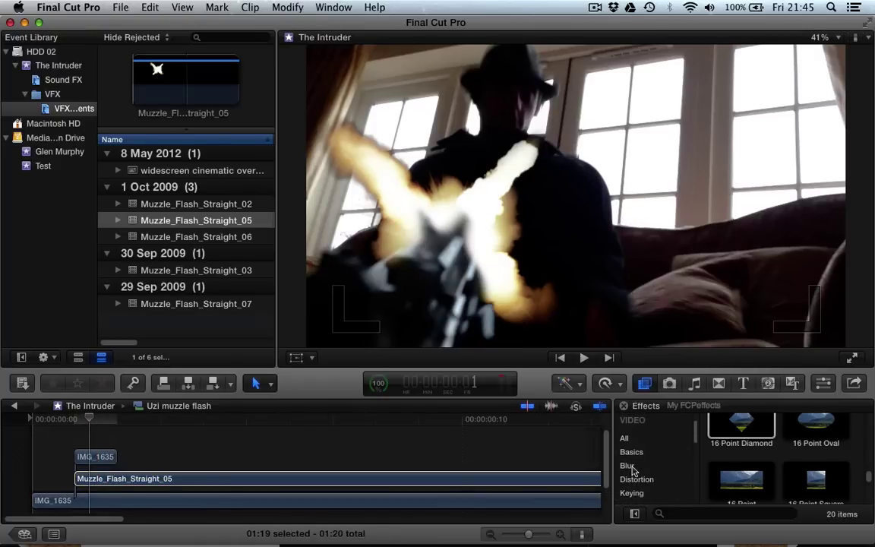
click(629, 465)
scroll(756, 441, up, 3)
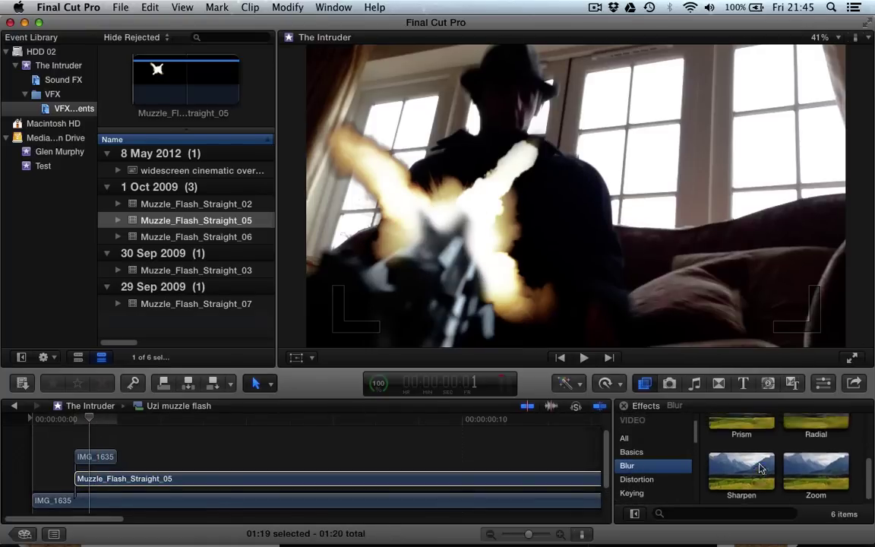
scroll(750, 448, down, 2)
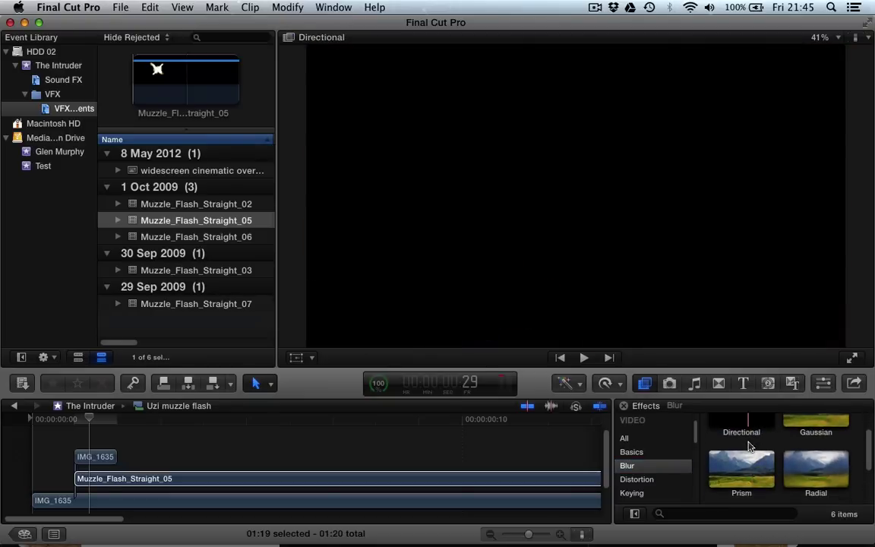
drag(833, 422, 204, 480)
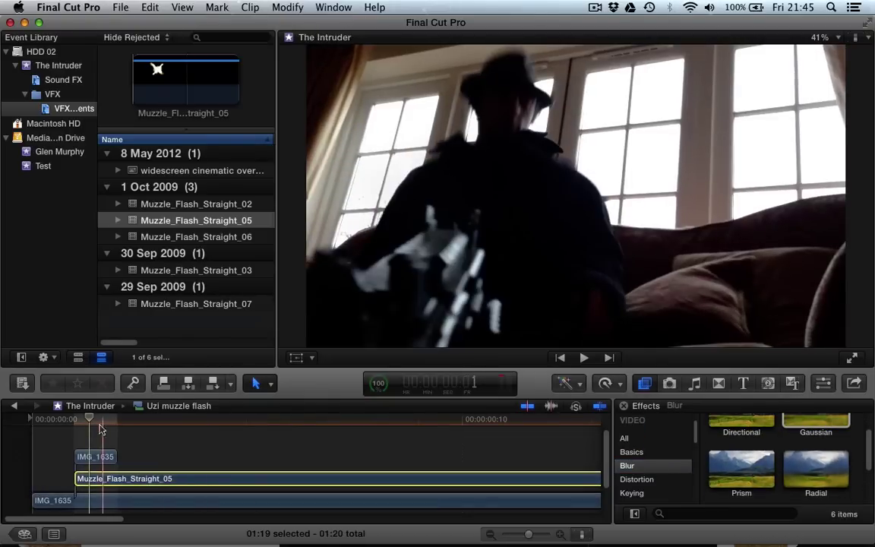
Lower the flash's Gaussian amount to 5.92 and its global saturation to -25%.
click(825, 383)
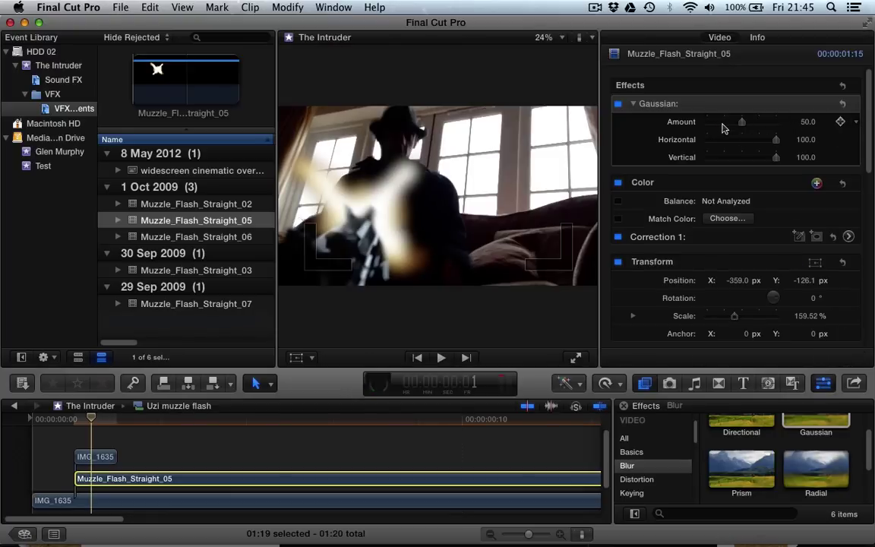
mouse_move(723, 129)
mouse_down()
mouse_move(702, 129)
mouse_move(711, 128)
mouse_up()
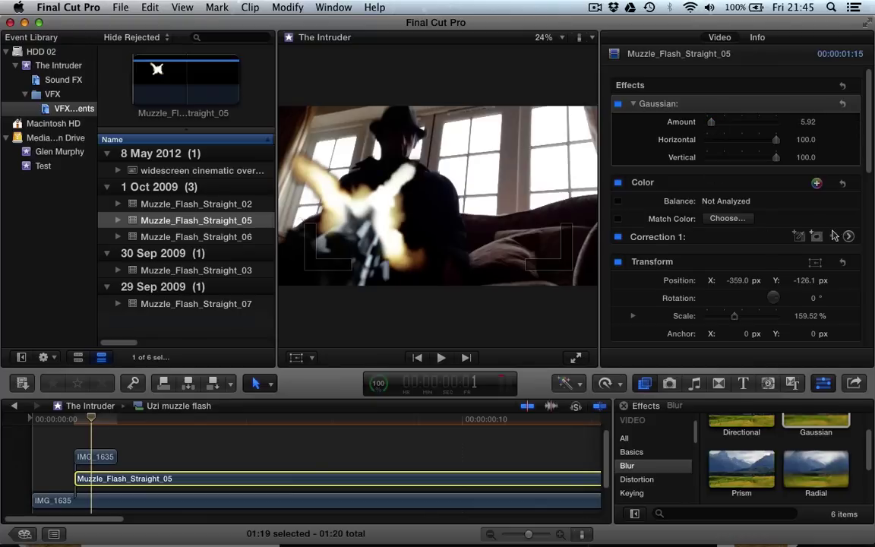
click(849, 236)
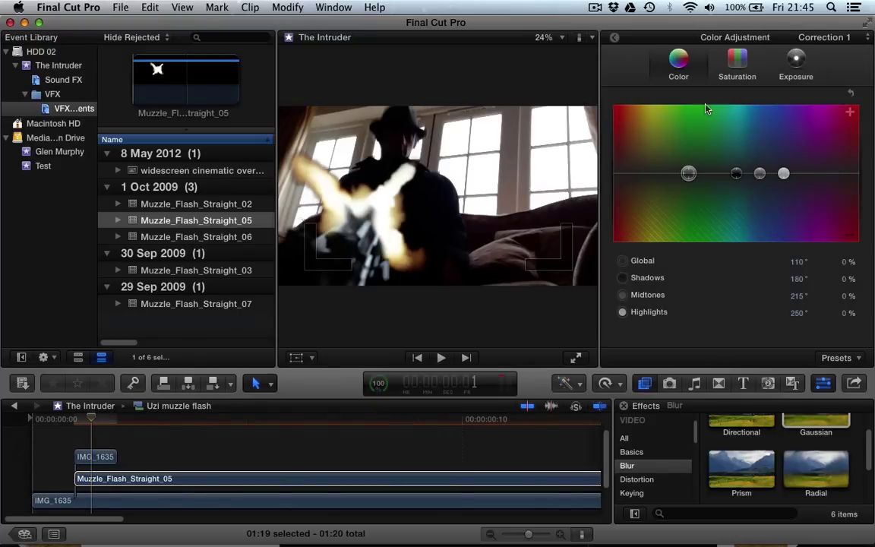
click(735, 69)
drag(622, 173, 621, 191)
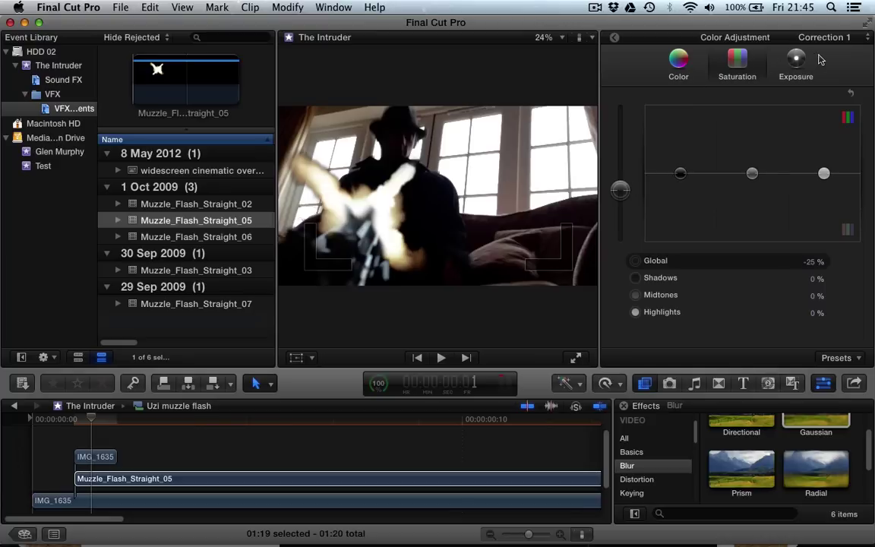
Set the flash's exposure to global 14%, shadows -21% and midtones 15%.
click(797, 65)
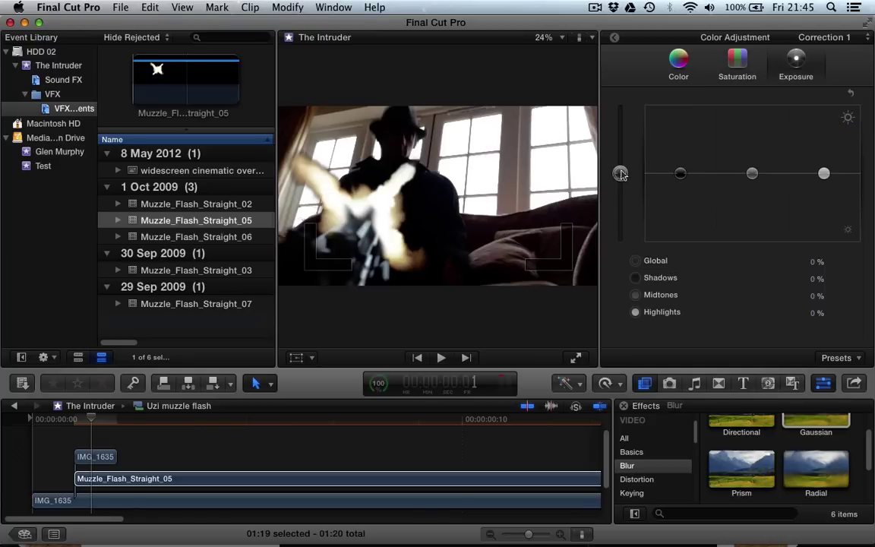
drag(621, 173, 624, 166)
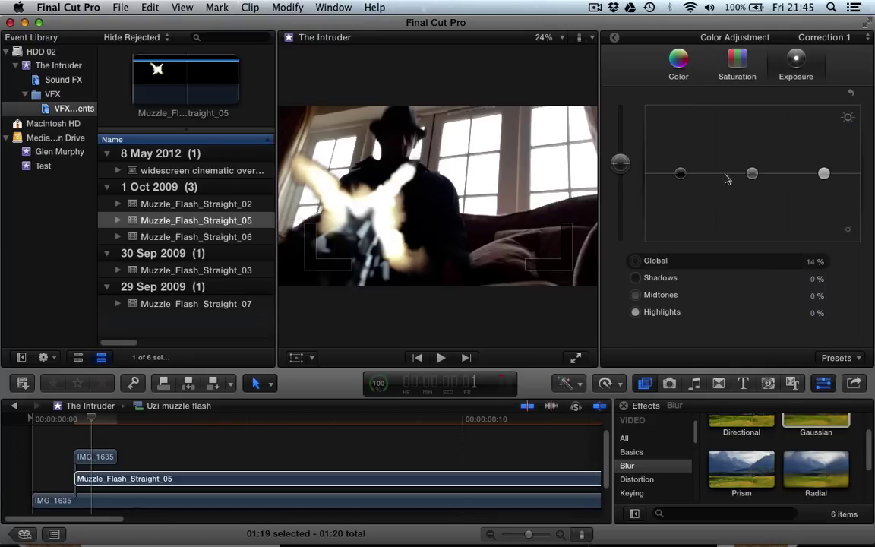
mouse_move(681, 176)
mouse_down()
mouse_move(680, 164)
mouse_move(680, 189)
mouse_up()
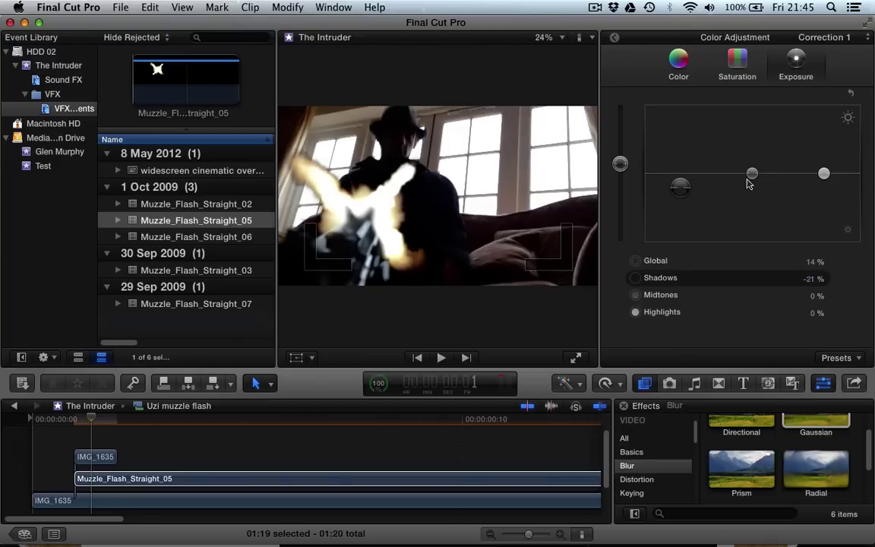
drag(751, 173, 752, 164)
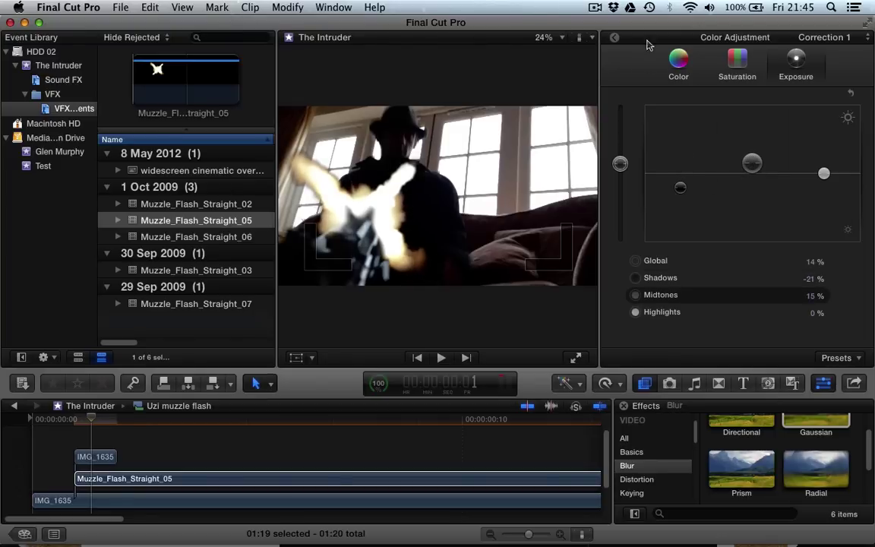
click(616, 38)
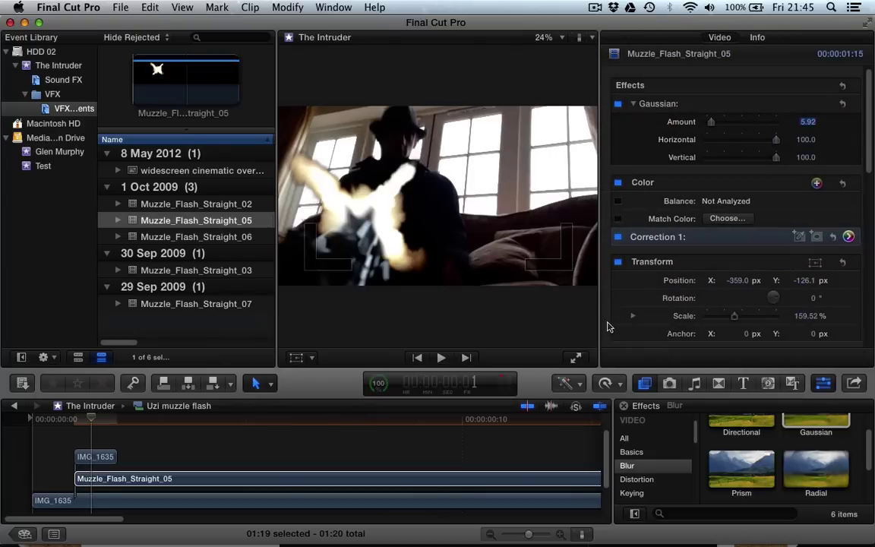
Set the Muzzle_Flash_Straight_05 Compositing opacity to 80.47%.
scroll(615, 313, down, 10)
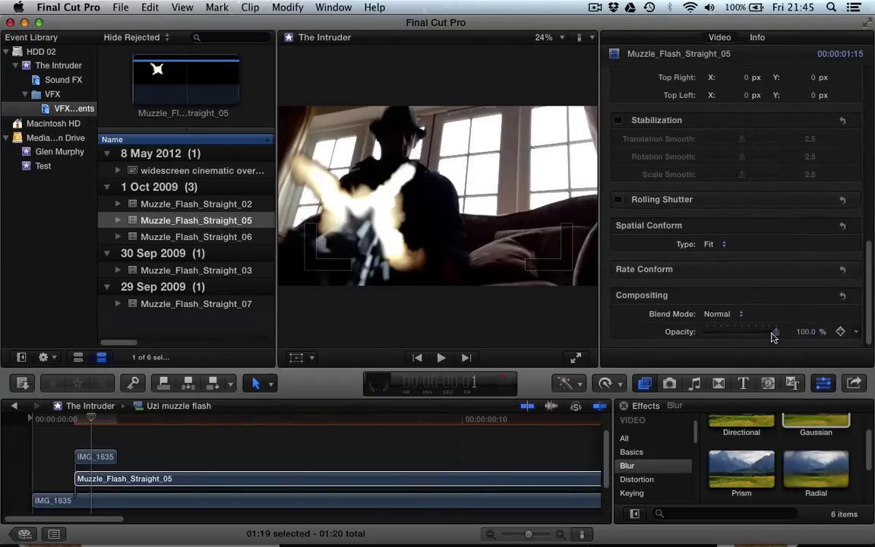
drag(774, 333, 751, 337)
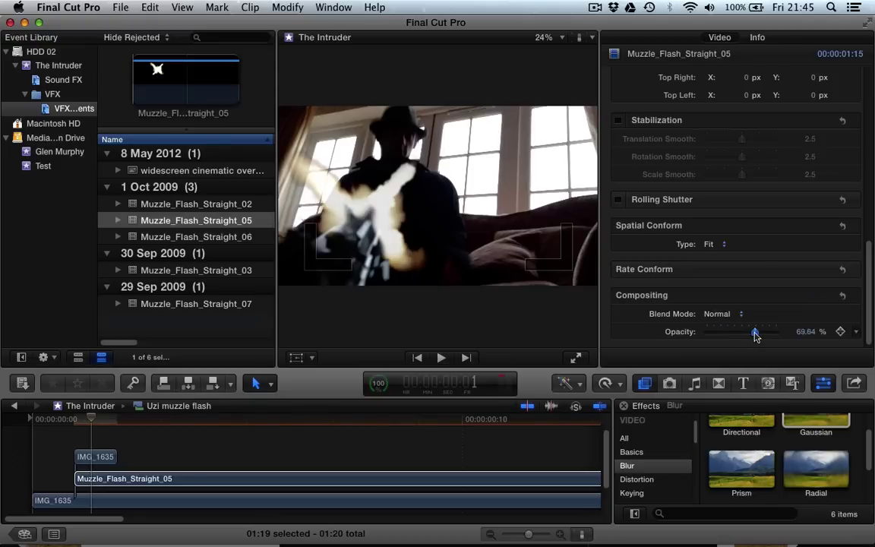
drag(756, 336, 763, 334)
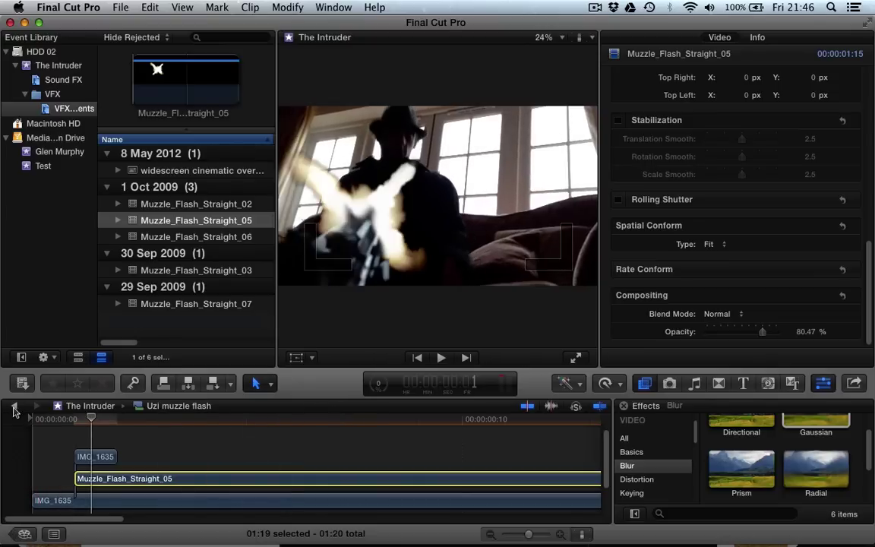
key(super+bracketleft)
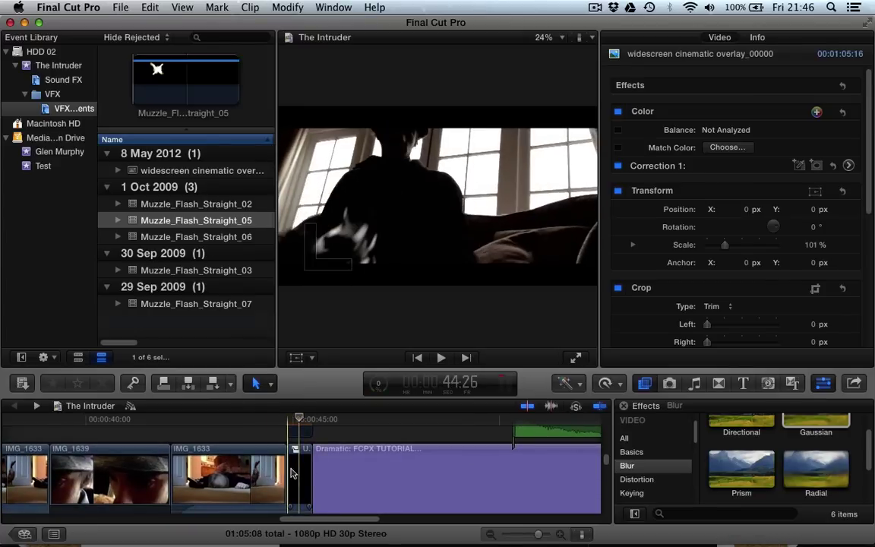
key(Right)
key(Right)
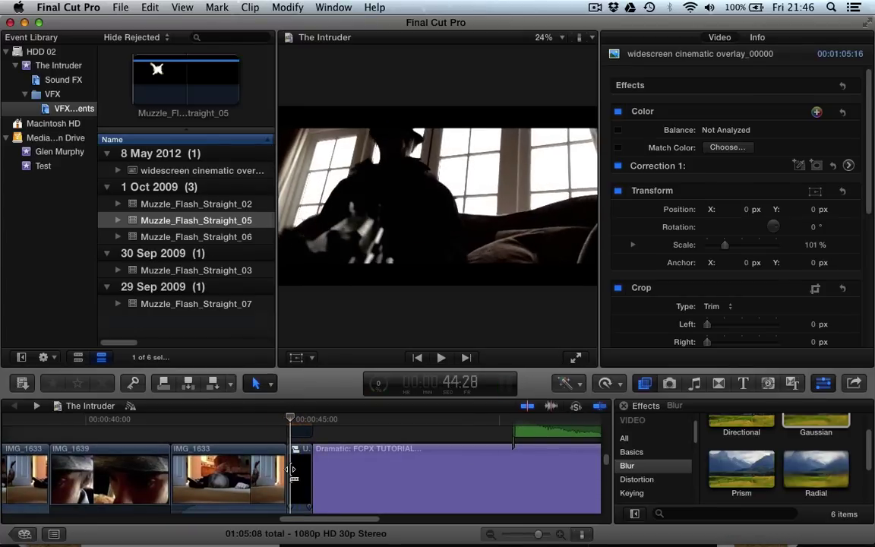
key(Left)
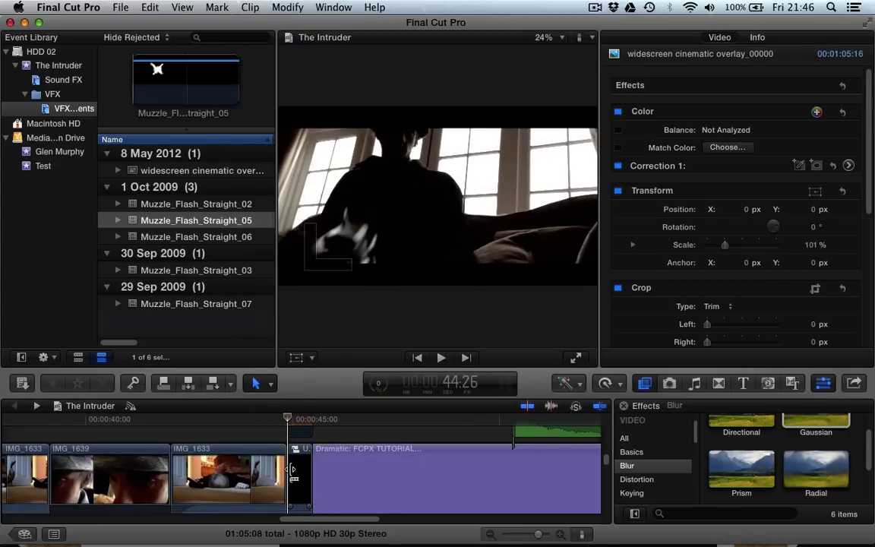
key(Right)
key(Left)
key(Right)
key(Left)
key(Left)
scroll(291, 471, up, 5)
scroll(291, 473, down, 5)
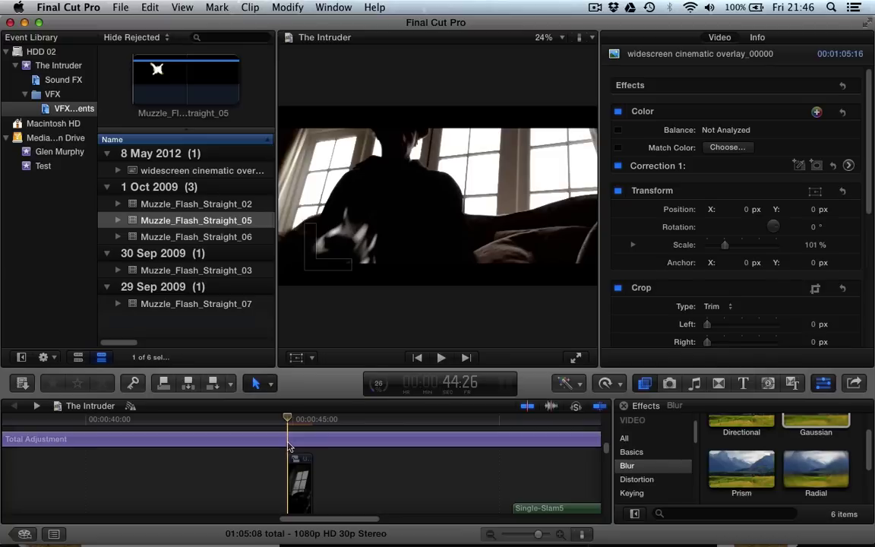
key(Right)
key(Right)
key(Right)
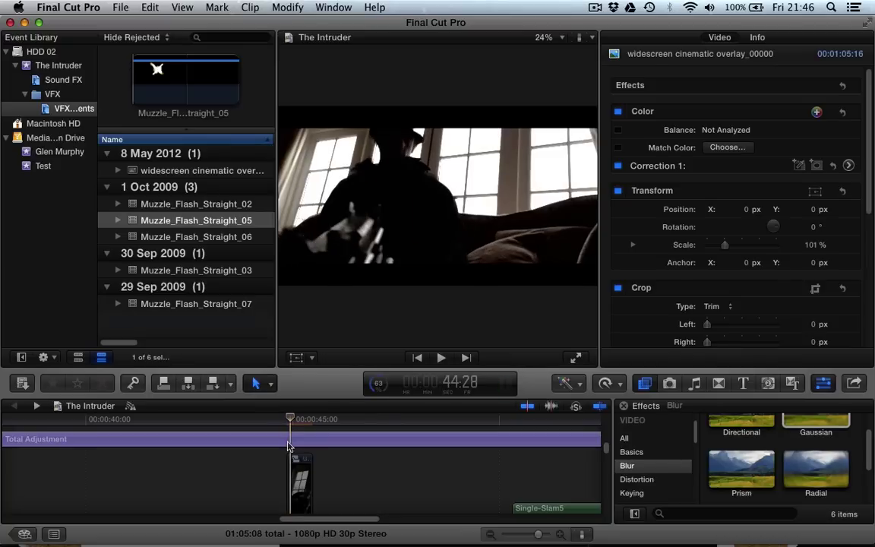
key(Left)
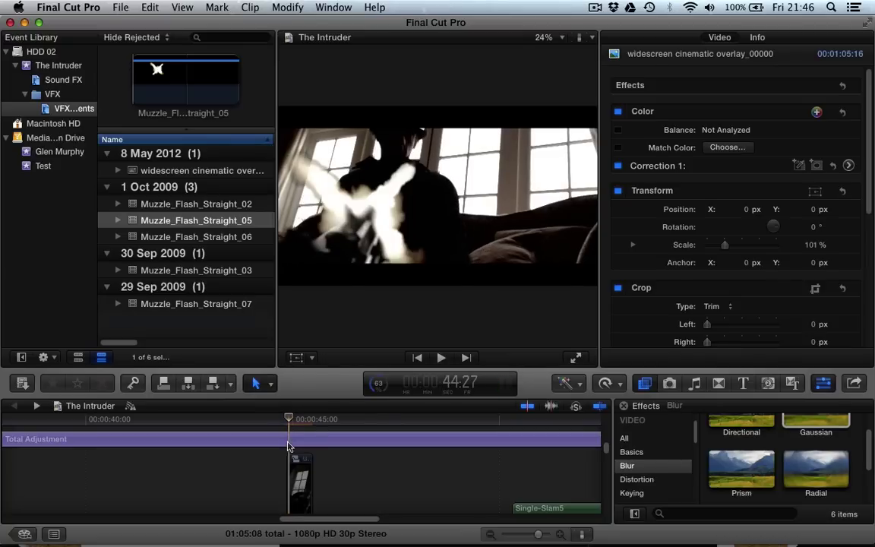
key(Left)
key(Right)
key(Left)
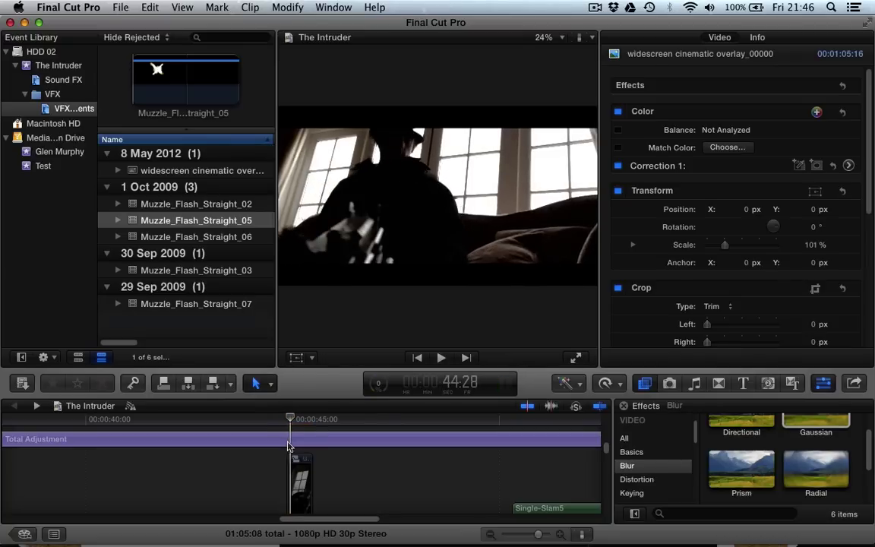
key(Right)
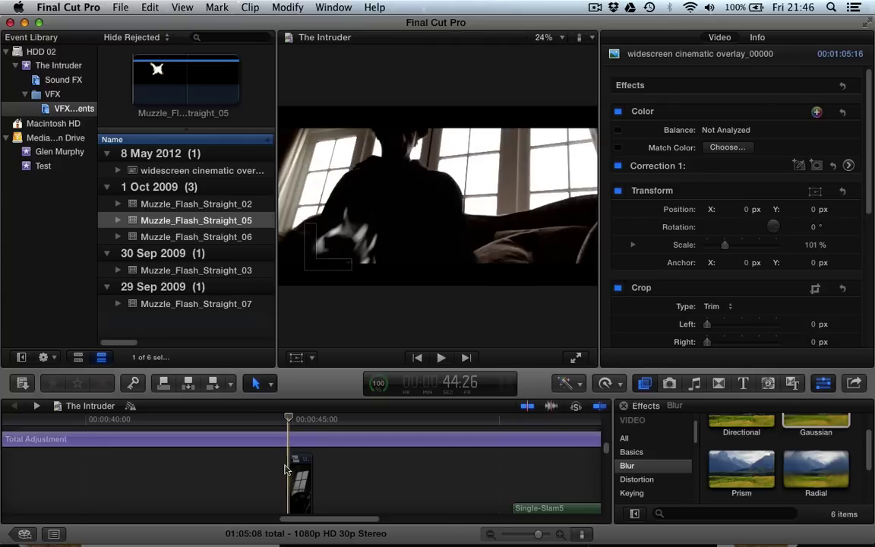
Scroll the timeline back to the POV Gun Shot 1 clip near 00:00:25:00.
scroll(172, 485, left, 10)
scroll(172, 485, left, 10)
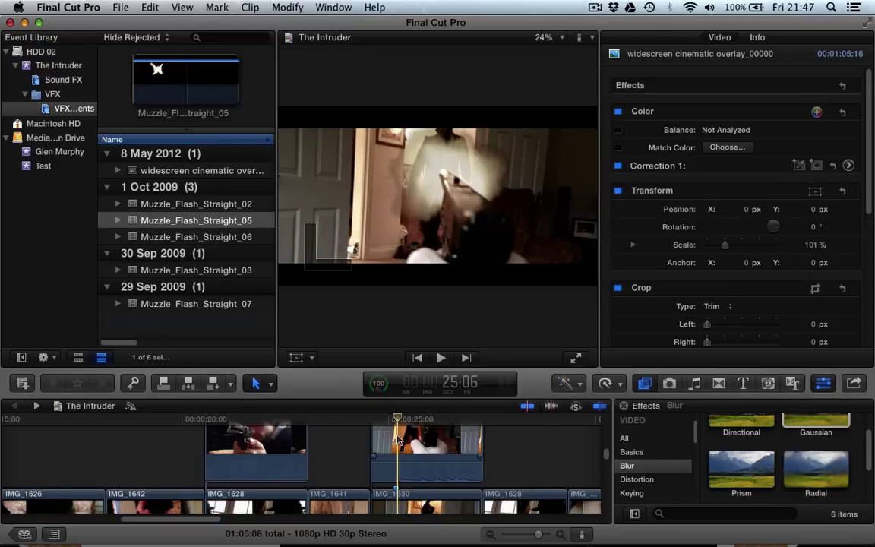
Open the POV Gun Shot 1 compound clip with the playhead at the muzzle flash.
double_click(396, 439)
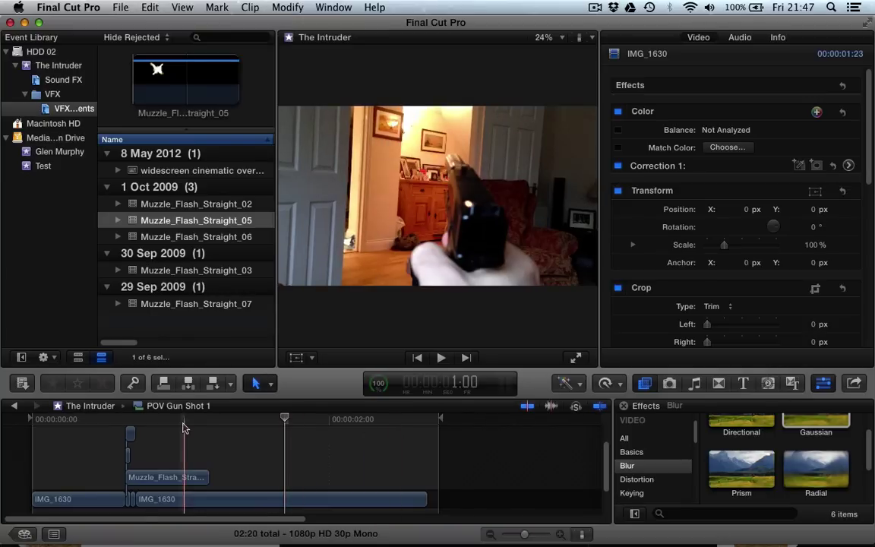
click(128, 425)
click(127, 427)
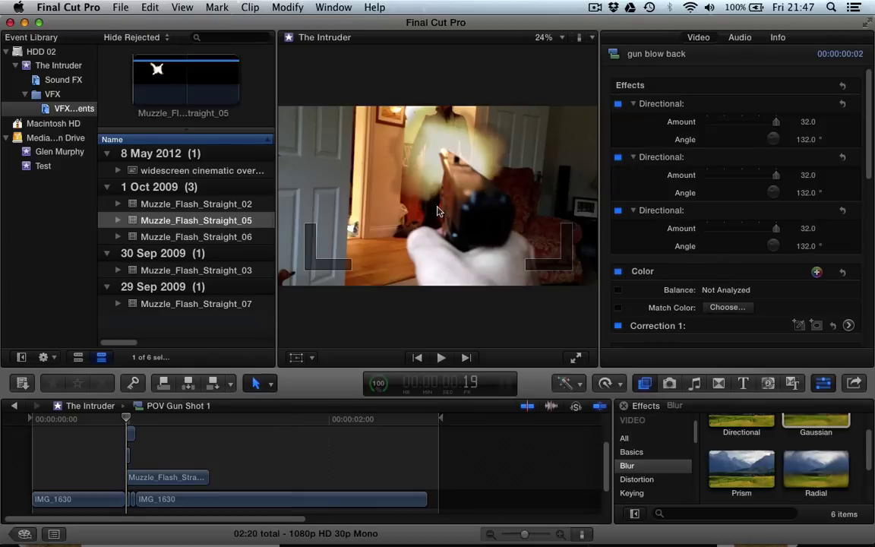
Step frame by frame through the muzzle flash, then select the 2-frame gun blow back clip.
key(Left)
key(Right)
key(Right)
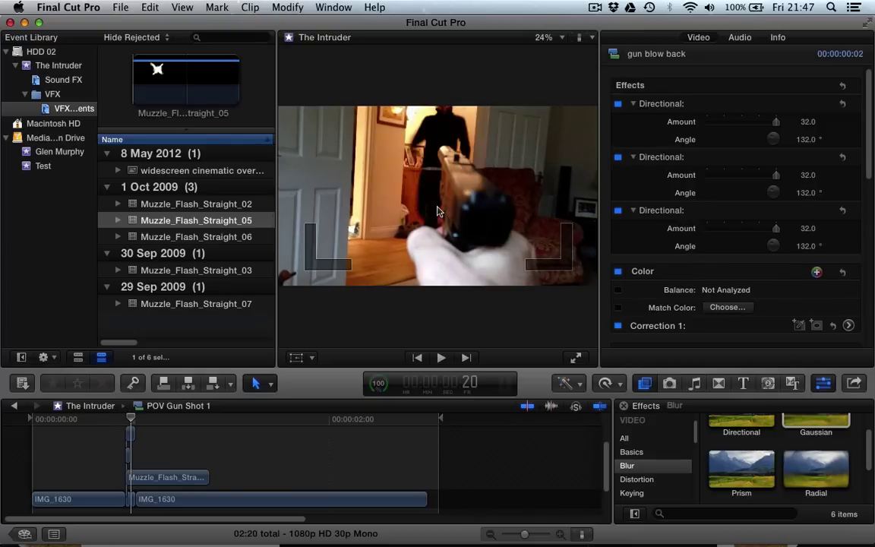
key(Left)
key(Left)
key(Right)
key(Right)
key(Left)
key(Left)
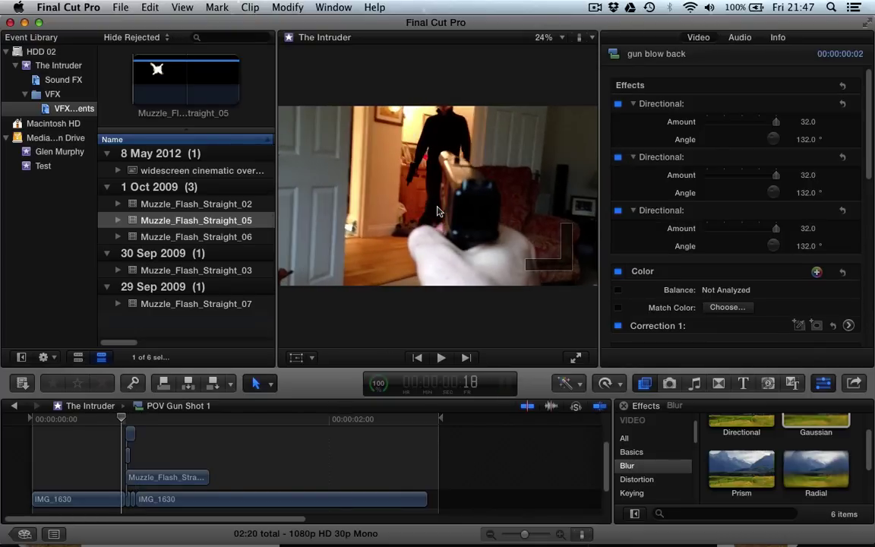
key(Right)
key(Right)
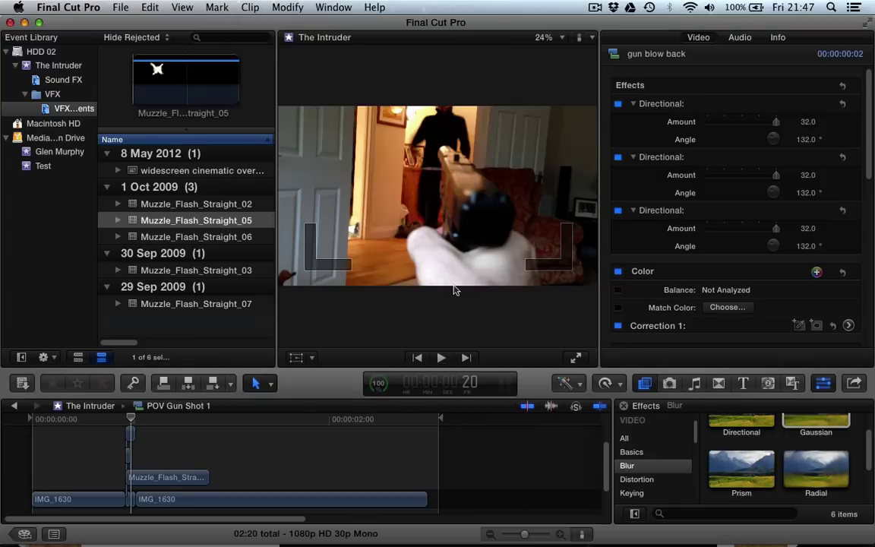
key(Left)
key(Right)
key(Left)
key(Right)
key(Right)
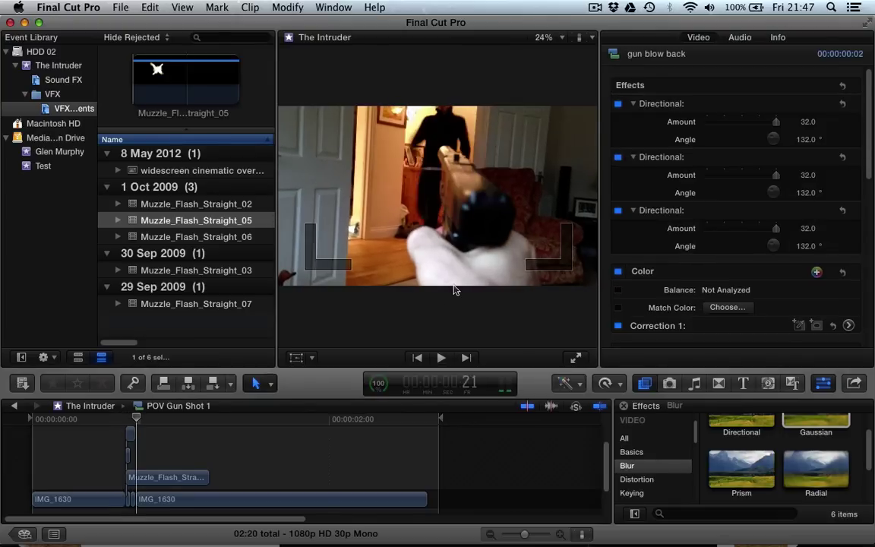
key(Left)
key(Right)
key(Left)
key(Left)
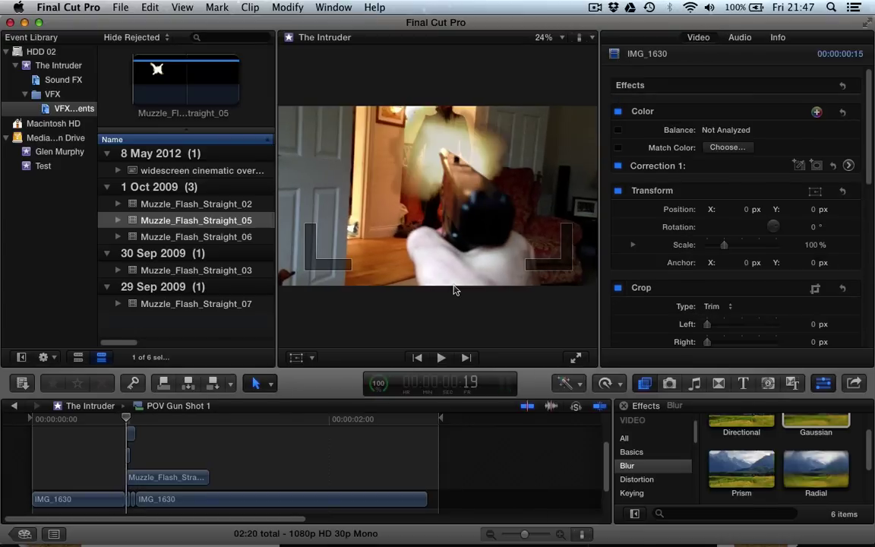
key(Right)
key(Right)
key(Right)
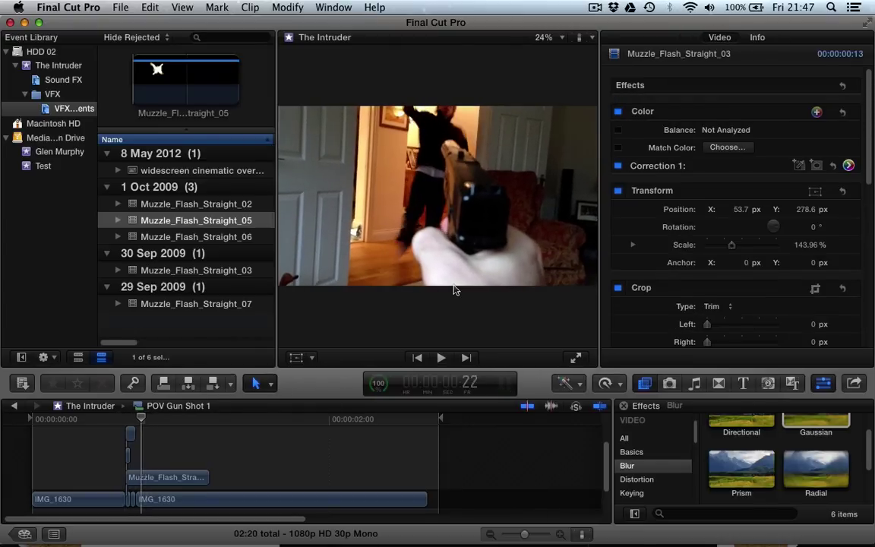
key(Left)
key(Left)
key(Left)
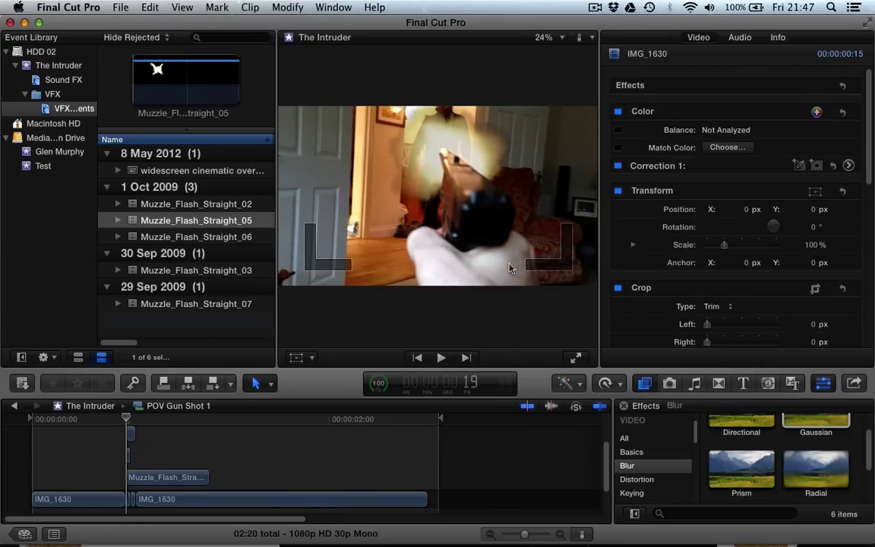
click(129, 436)
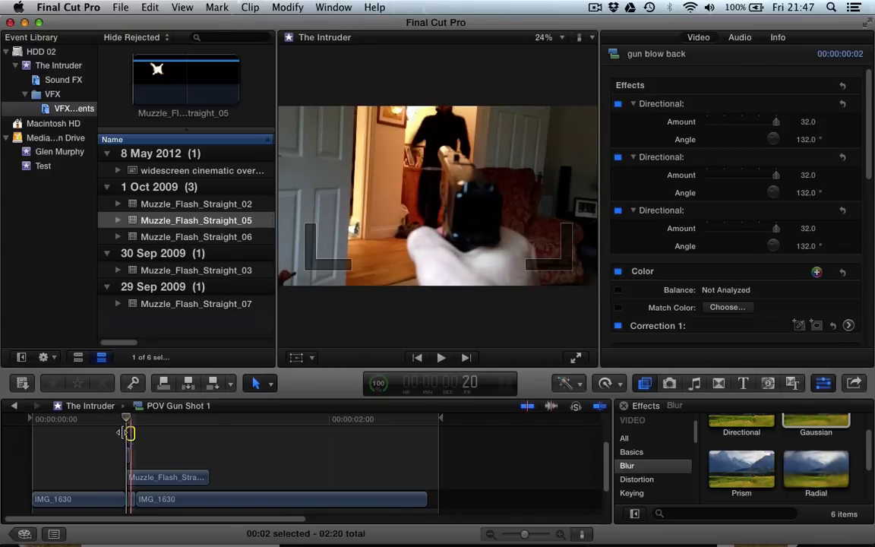
key(space)
key(space)
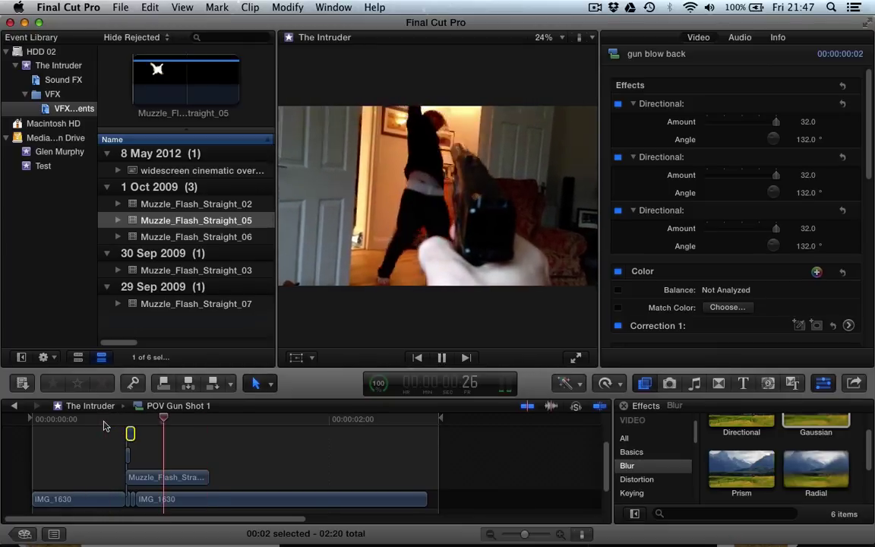
click(91, 419)
key(space)
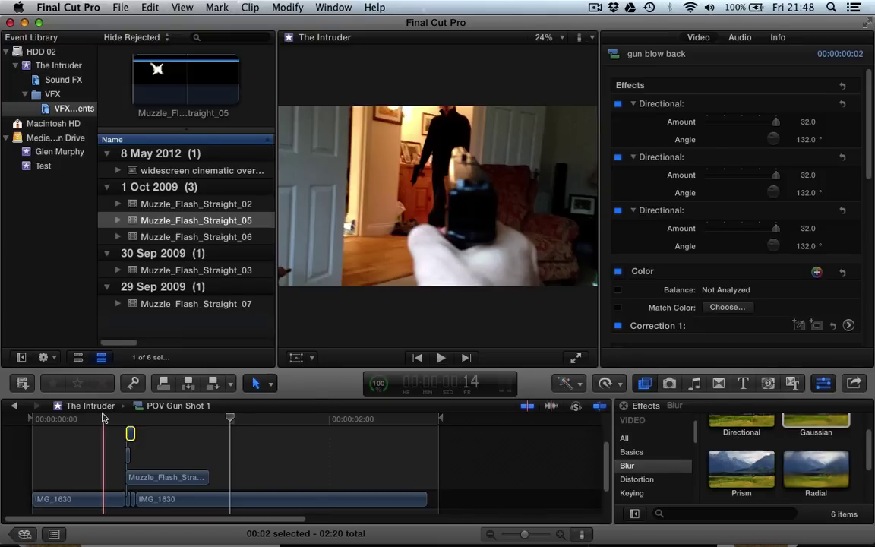
Return to The Intruder timeline and shrink the clip height to short filmstrips.
click(90, 406)
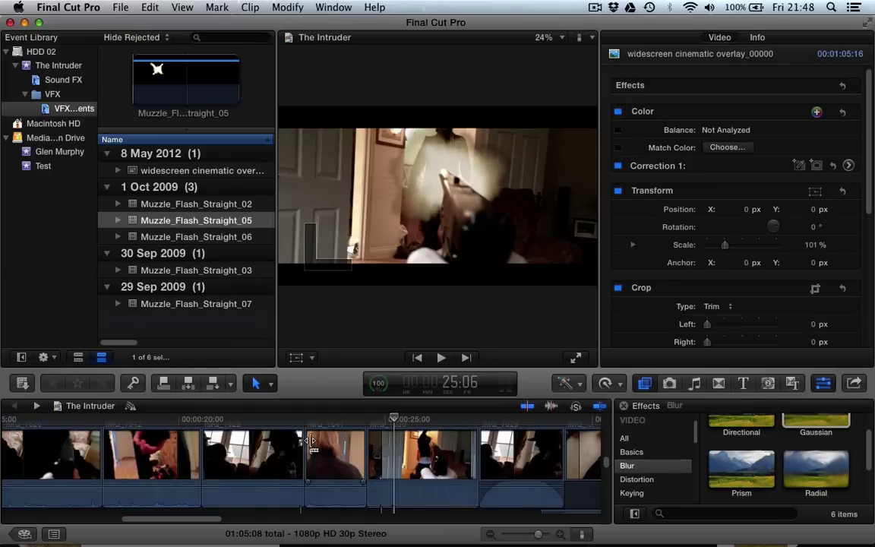
click(582, 534)
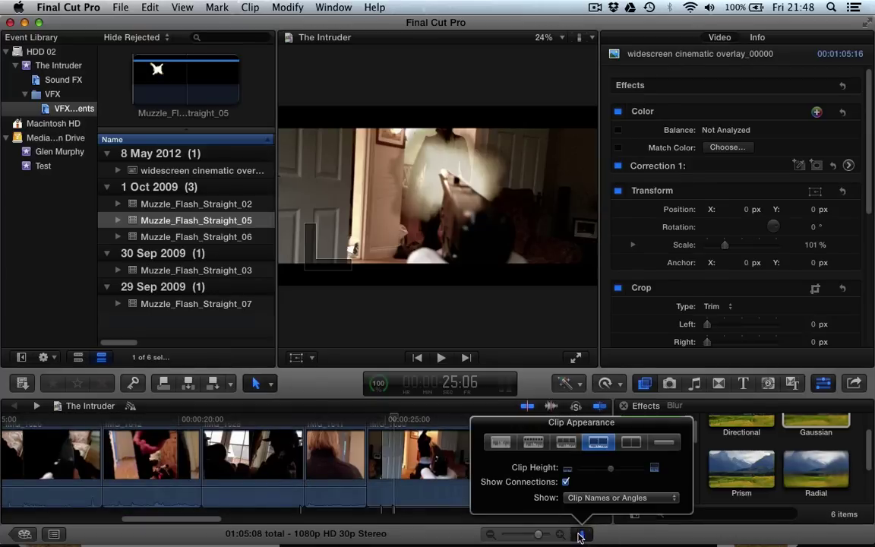
drag(613, 470, 585, 470)
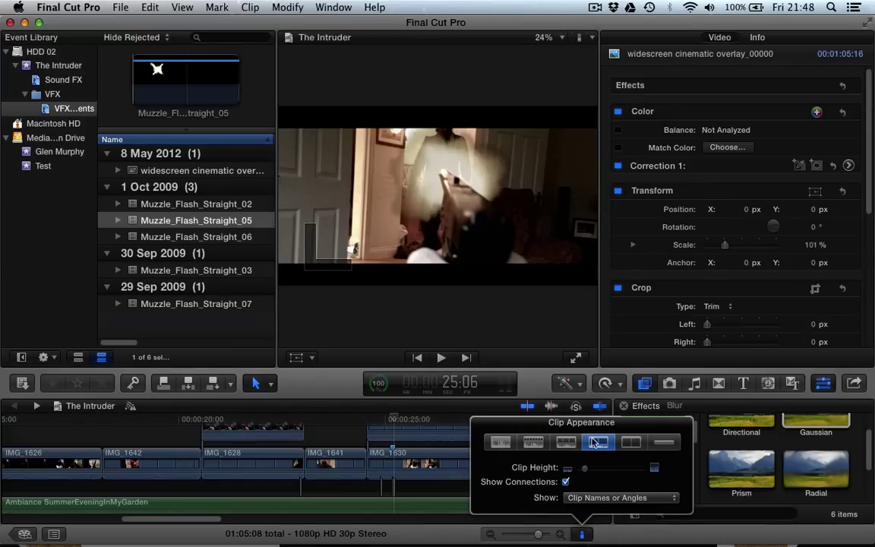
click(583, 534)
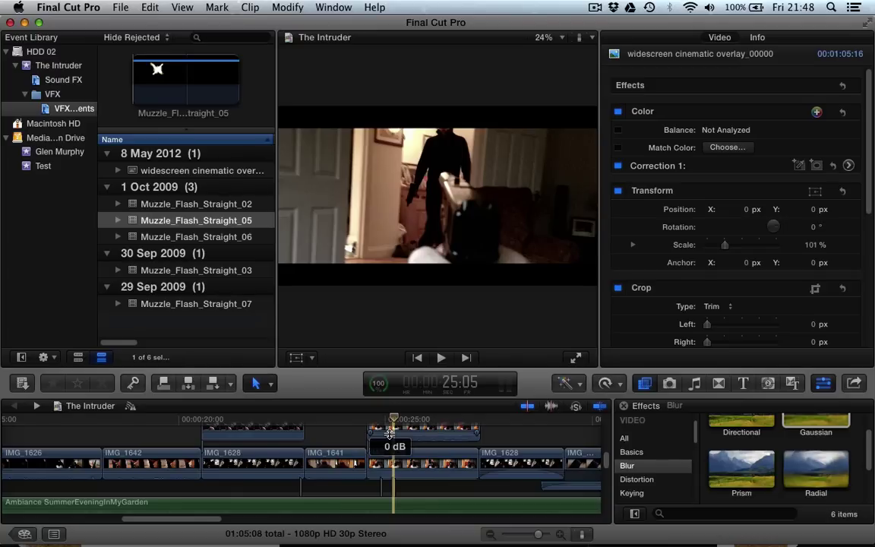
Show the My FCPeffects category in the Effects browser.
scroll(642, 464, down, 2)
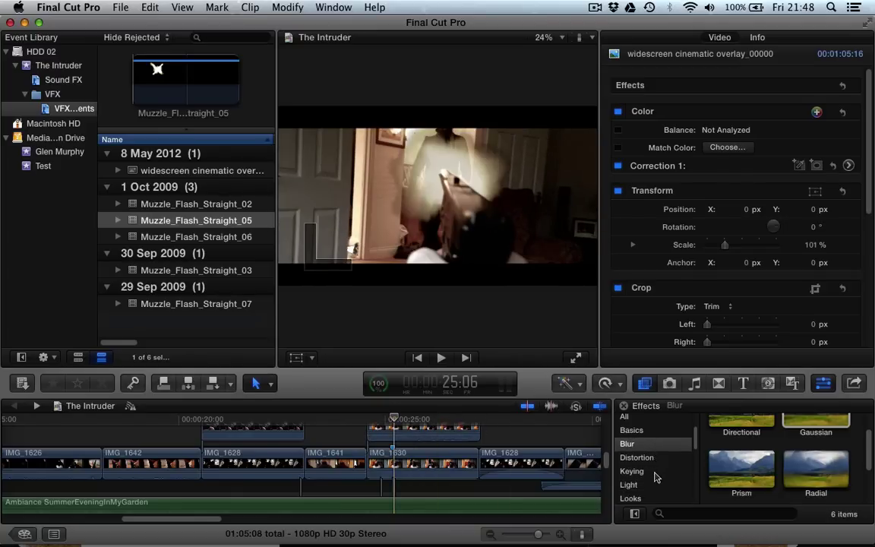
scroll(654, 476, down, 2)
click(658, 485)
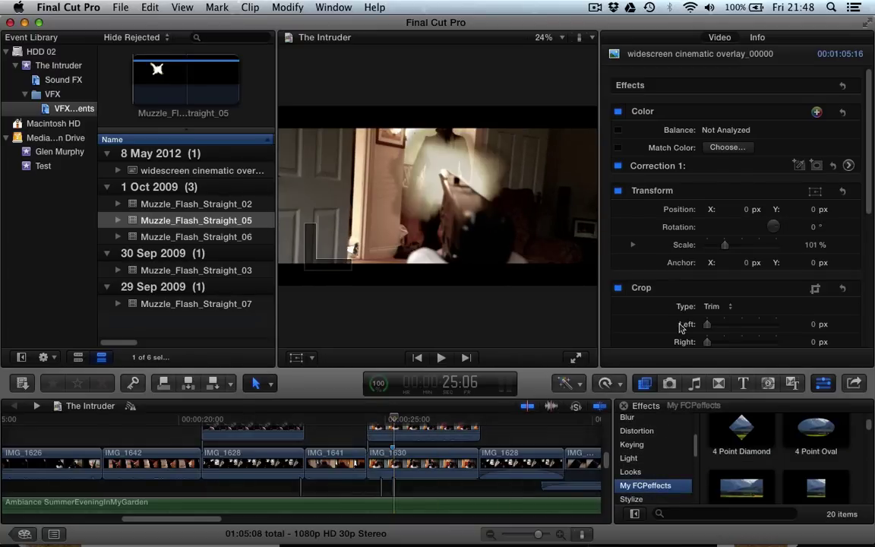